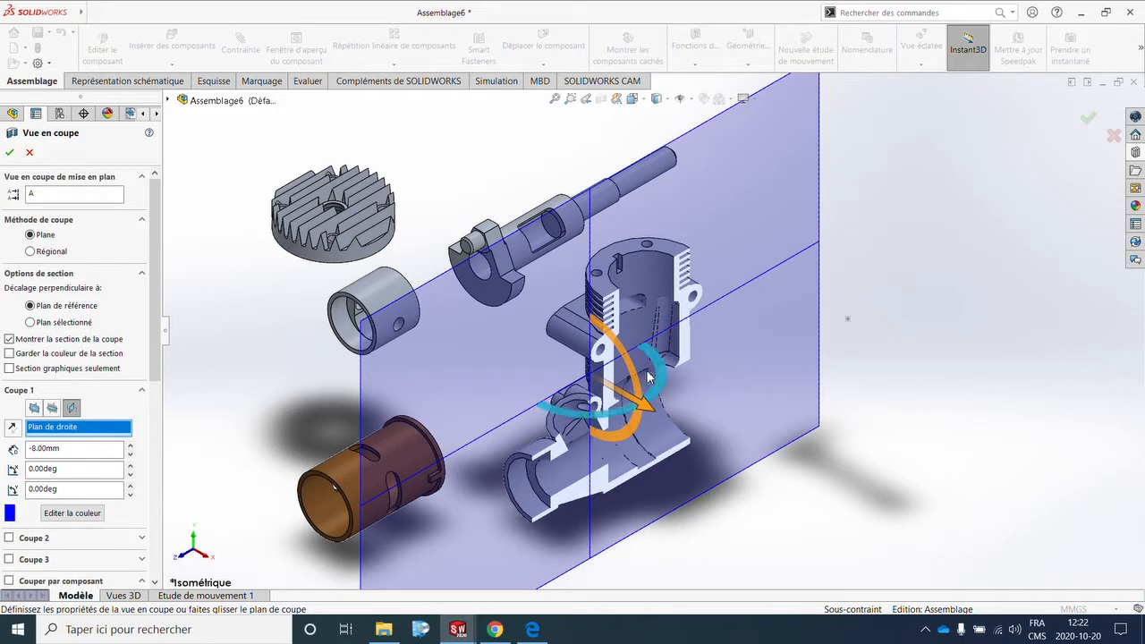
# Restrict the section view to the engine block by enabling the cut by component and including only bloc_moteur
pyautogui.scroll(-5, 159, 495)
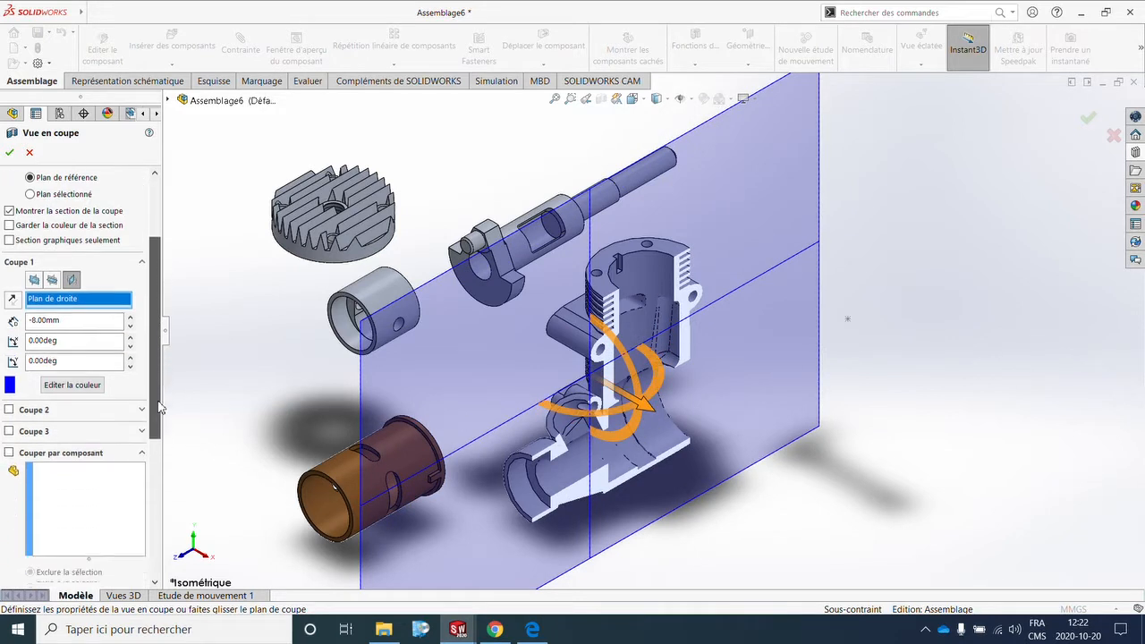
pyautogui.click(98, 333)
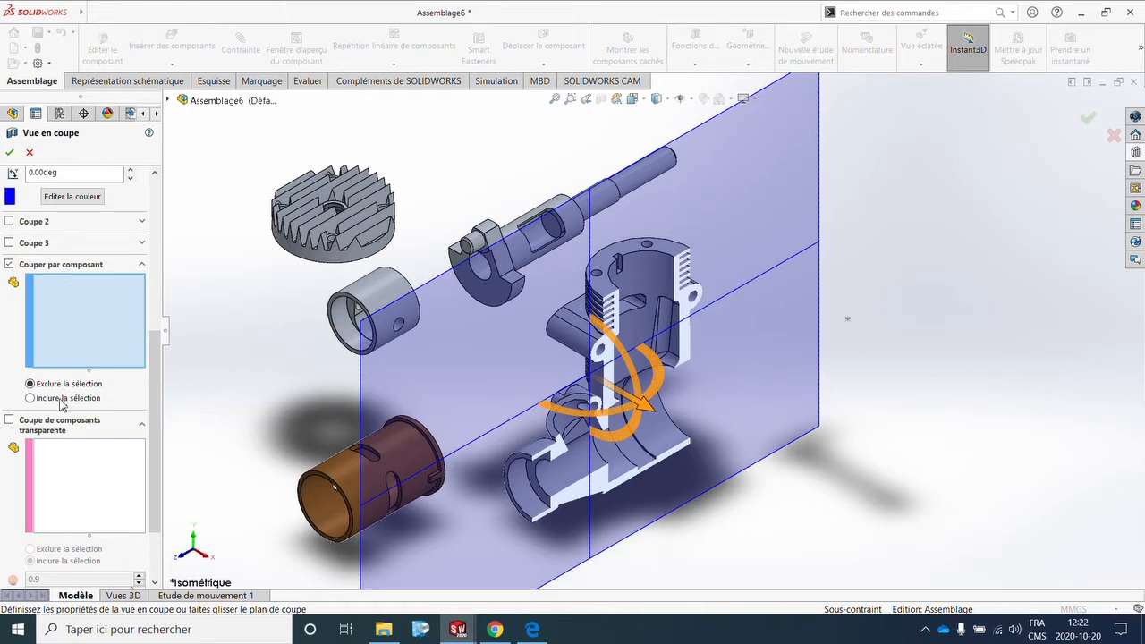
pyautogui.click(31, 399)
pyautogui.click(532, 503)
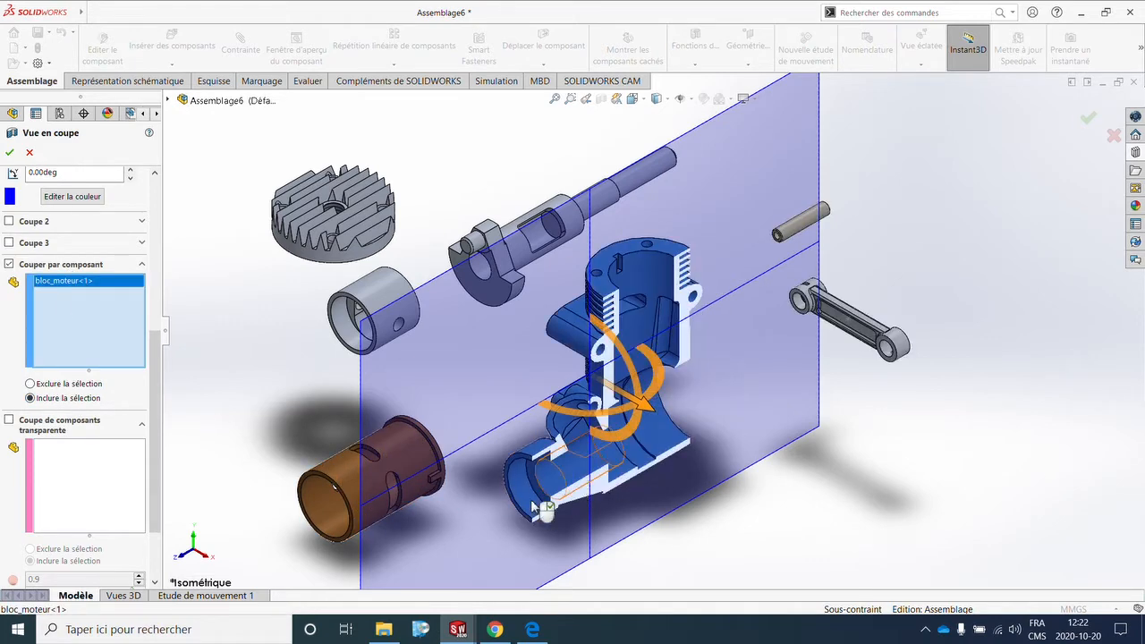
pyautogui.click(9, 148)
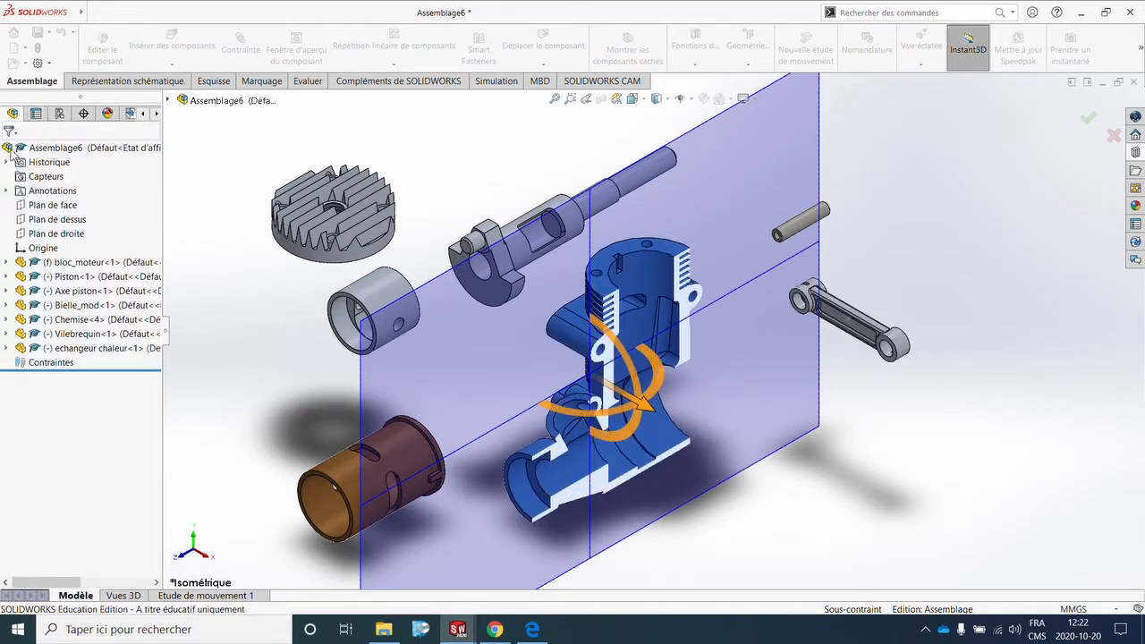
# Mate the crankshaft concentric with the engine block's horizontal bore using reversed alignment, and slide it into the block
pyautogui.moveTo(754, 404); pyautogui.dragTo(705, 414, button='middle')
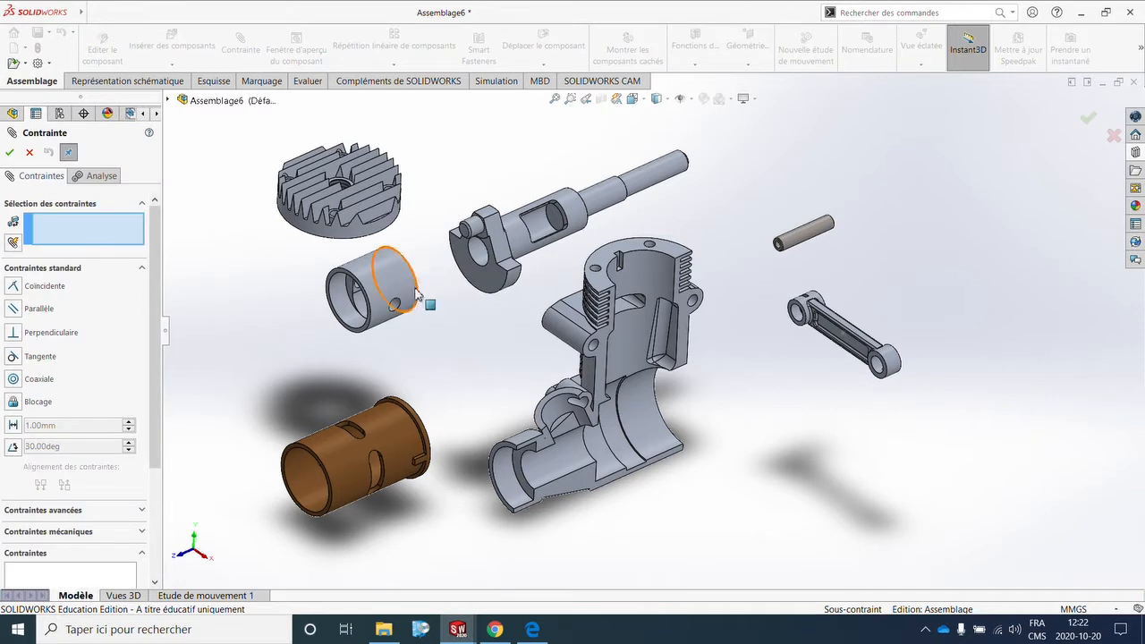
pyautogui.click(569, 211)
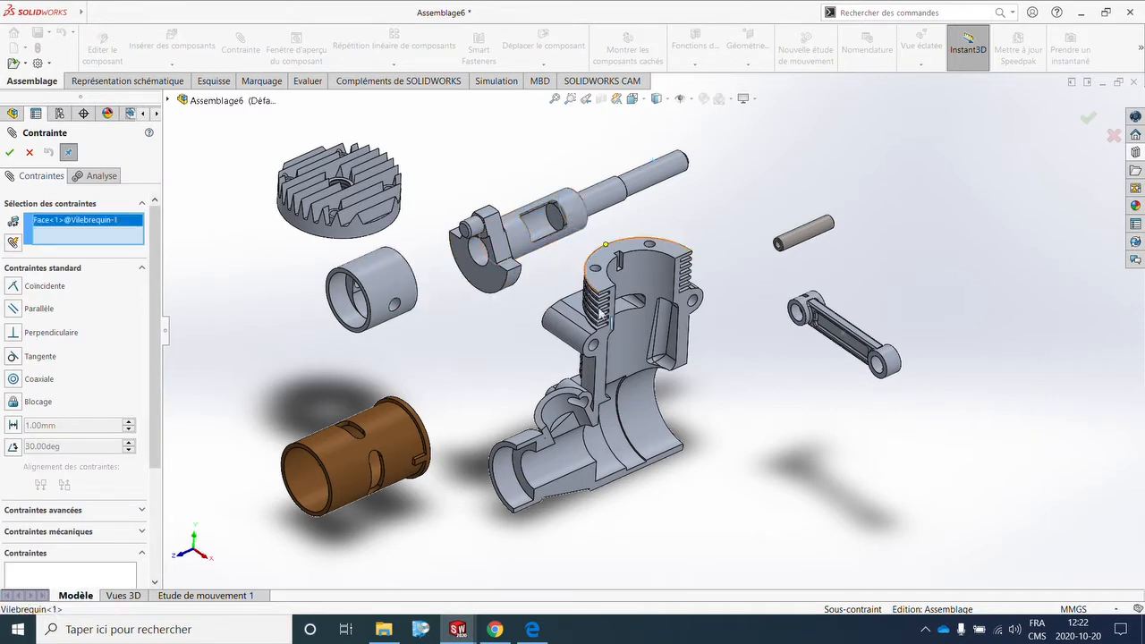
pyautogui.click(558, 462)
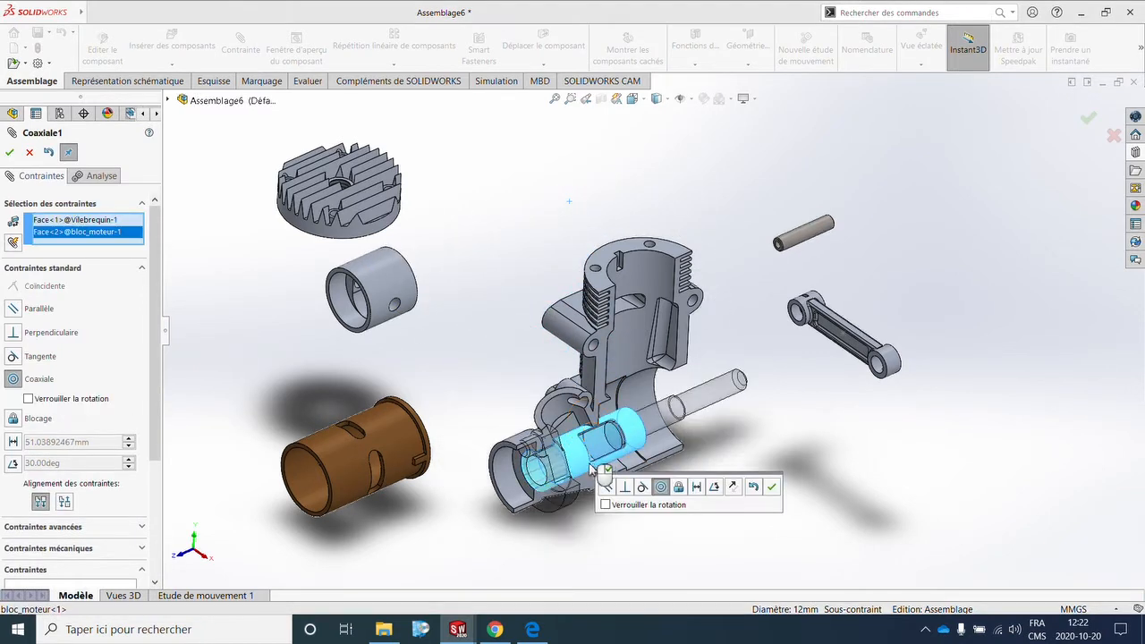
pyautogui.click(65, 502)
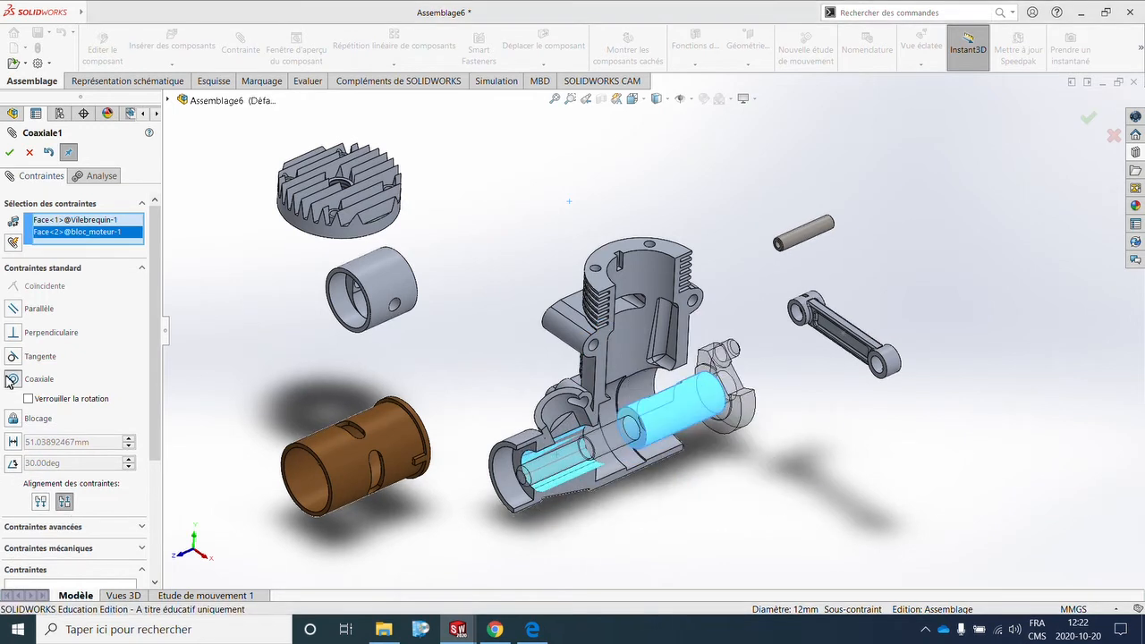
pyautogui.click(8, 153)
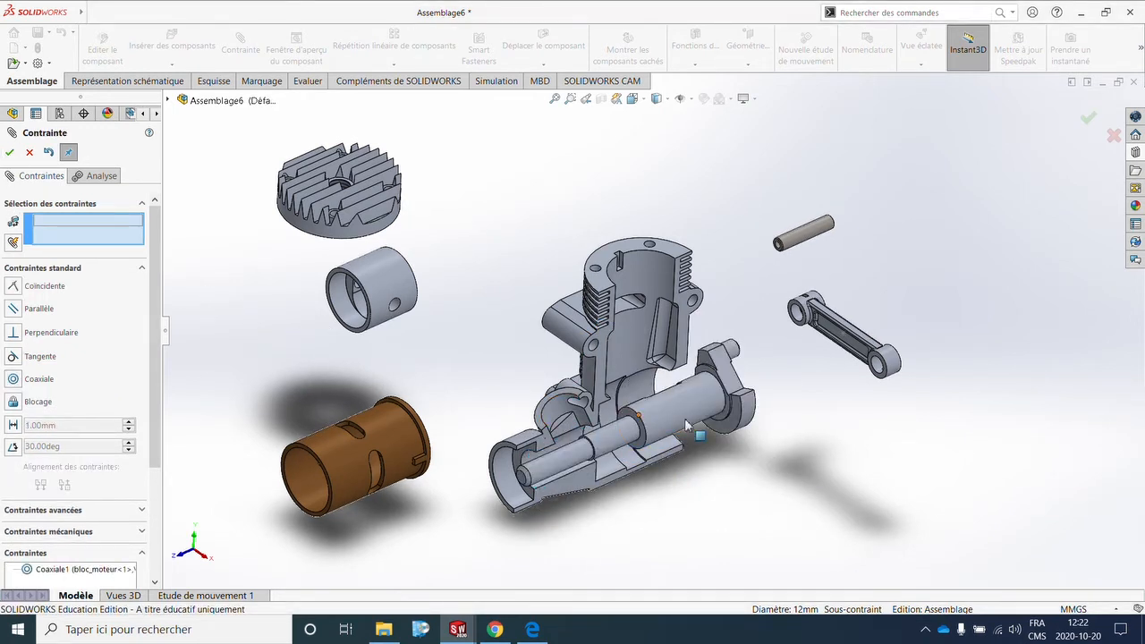
pyautogui.moveTo(674, 417); pyautogui.dragTo(492, 514)
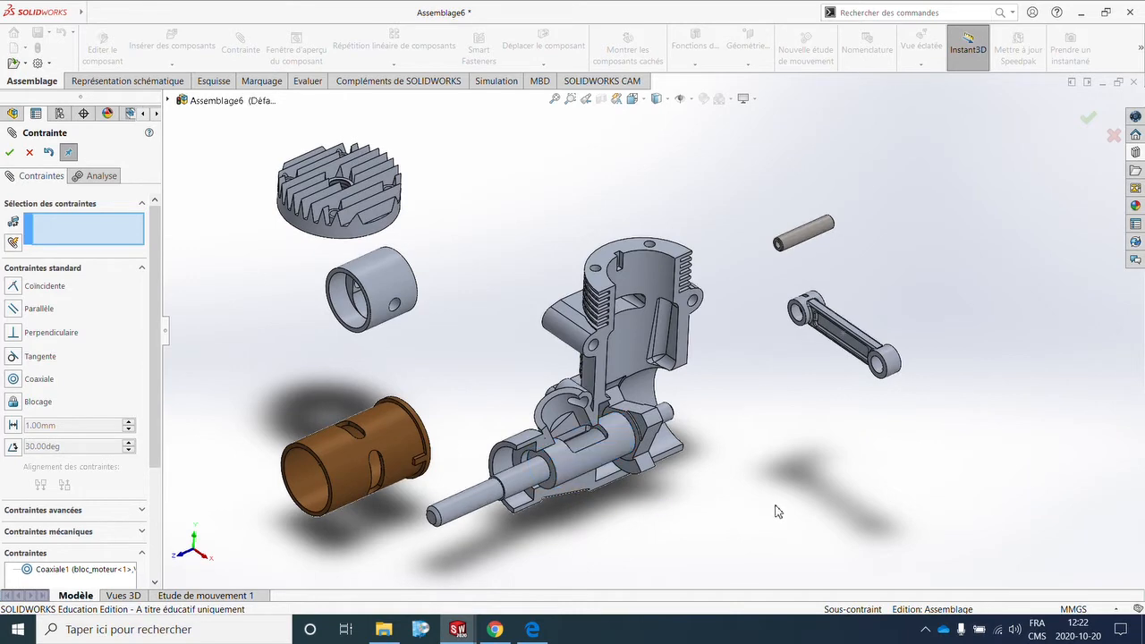
# Mate the cylinder liner (Chemise) concentric with the block's vertical cylinder bore, with its flange end facing up
pyautogui.scroll(1, 651, 439)
pyautogui.scroll(-1, 651, 440)
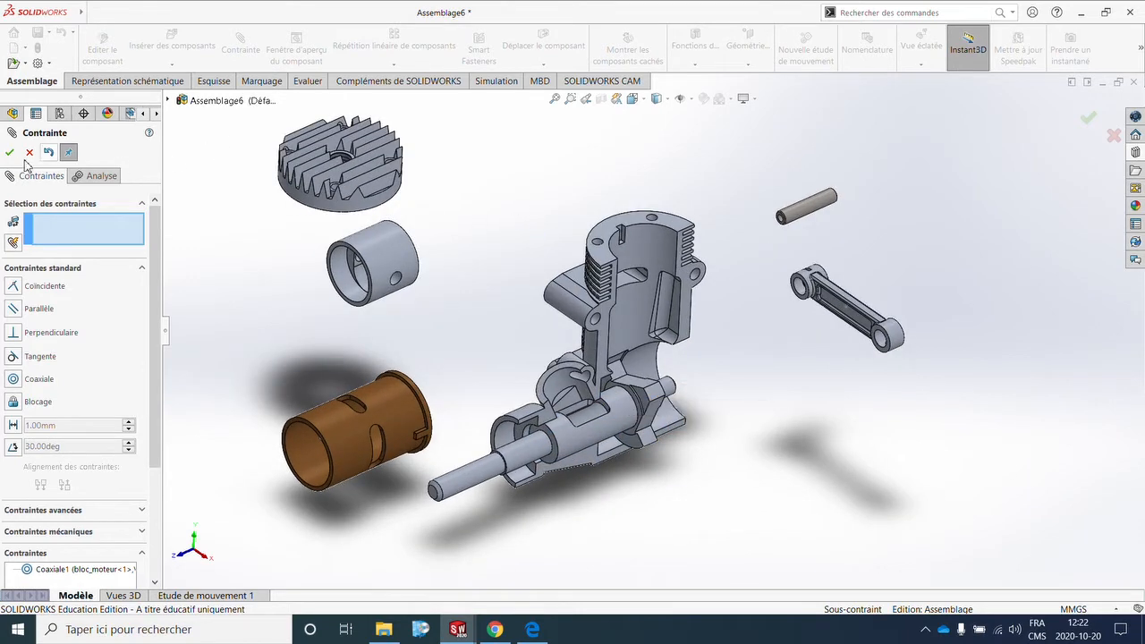
pyautogui.click(421, 393)
pyautogui.click(652, 254)
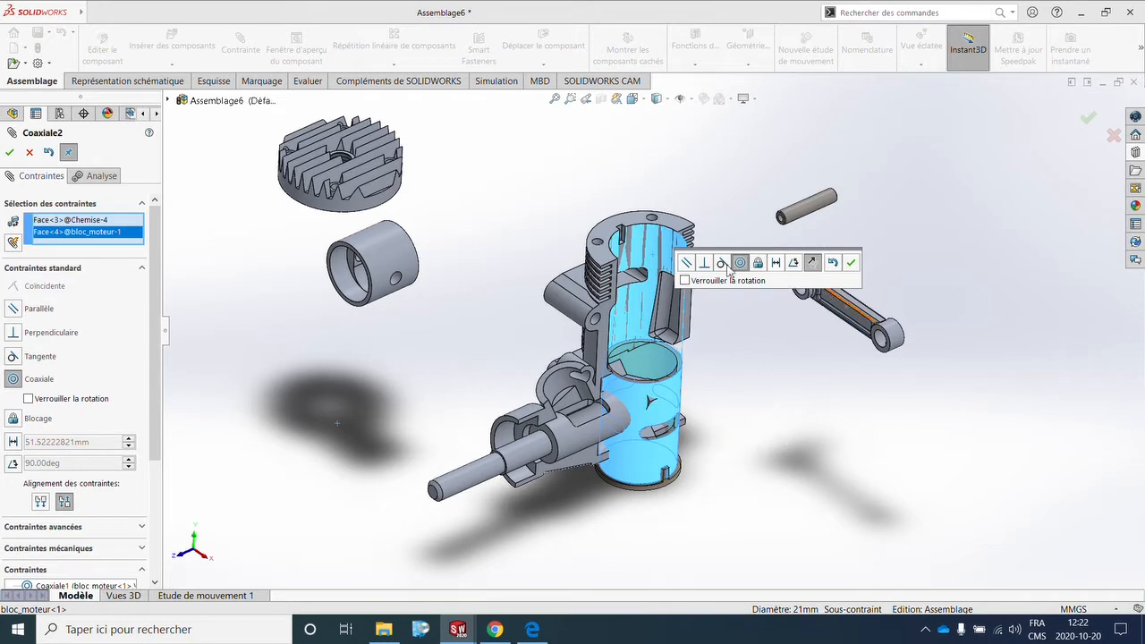
pyautogui.click(41, 503)
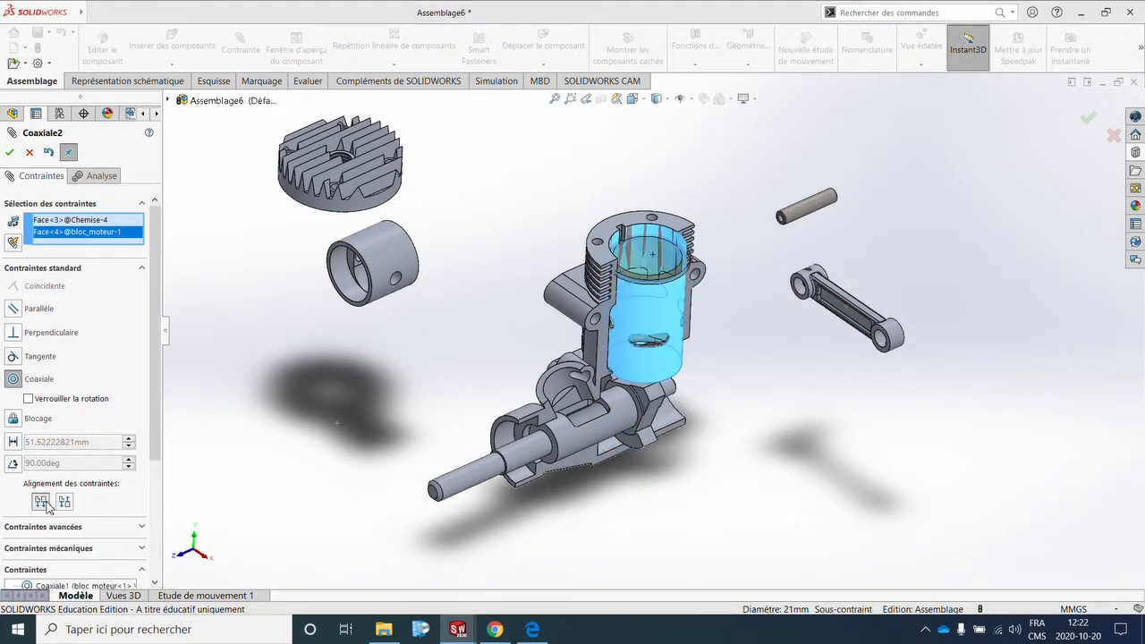
pyautogui.click(69, 502)
pyautogui.click(38, 502)
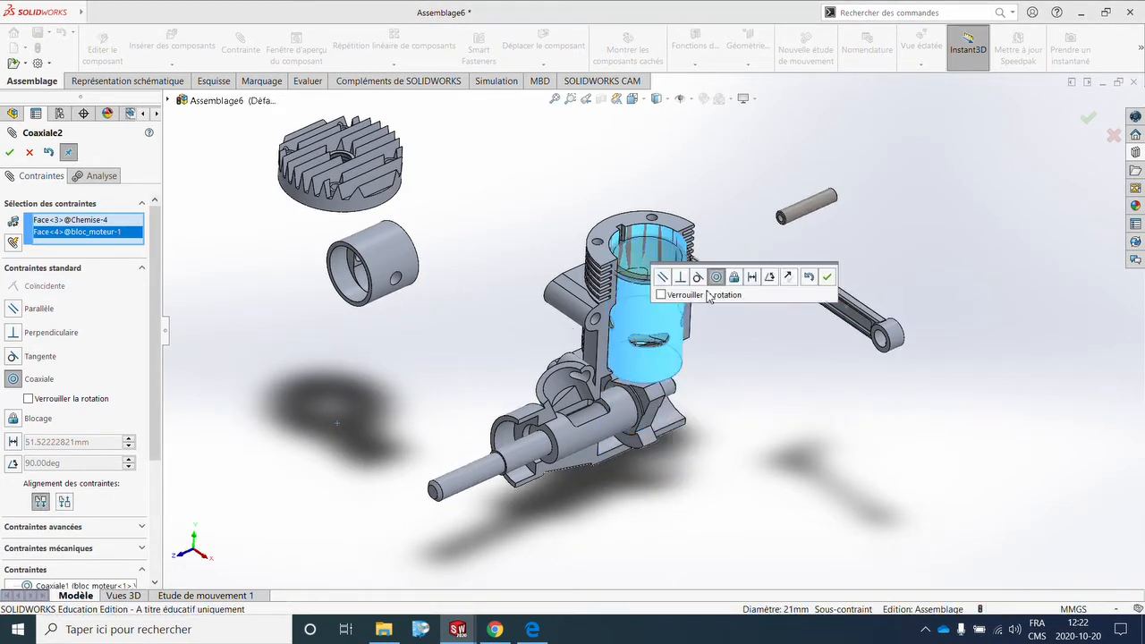
pyautogui.click(827, 277)
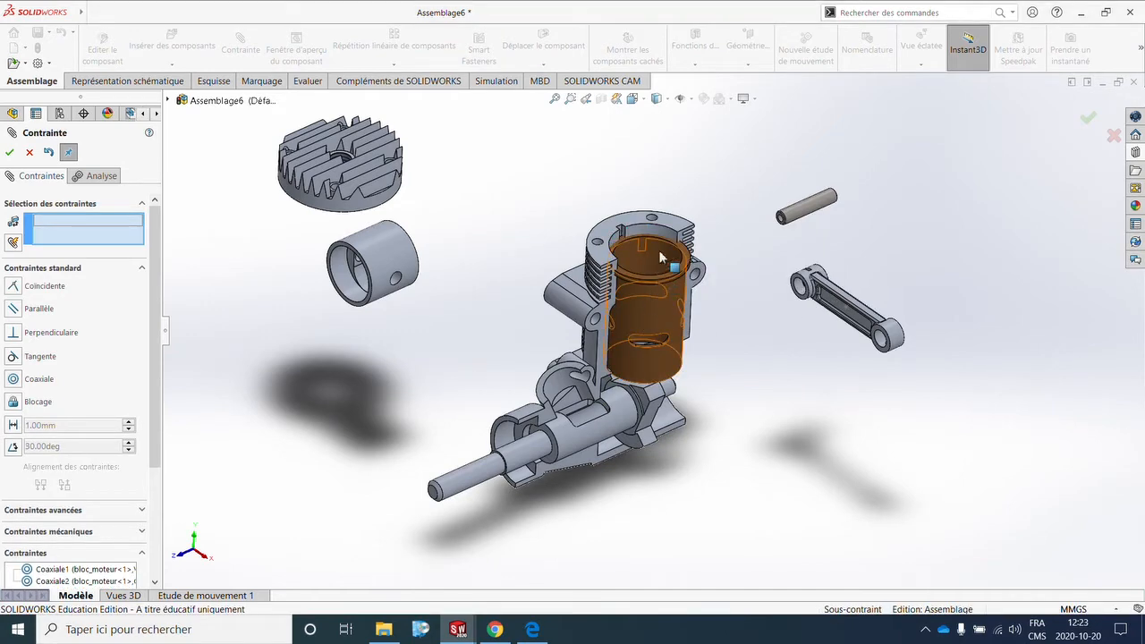
# Raise the liner out of the block and add a coincident mate between its key face and the block's notch face
pyautogui.moveTo(660, 251); pyautogui.dragTo(838, 130)
pyautogui.scroll(-1, 600, 170)
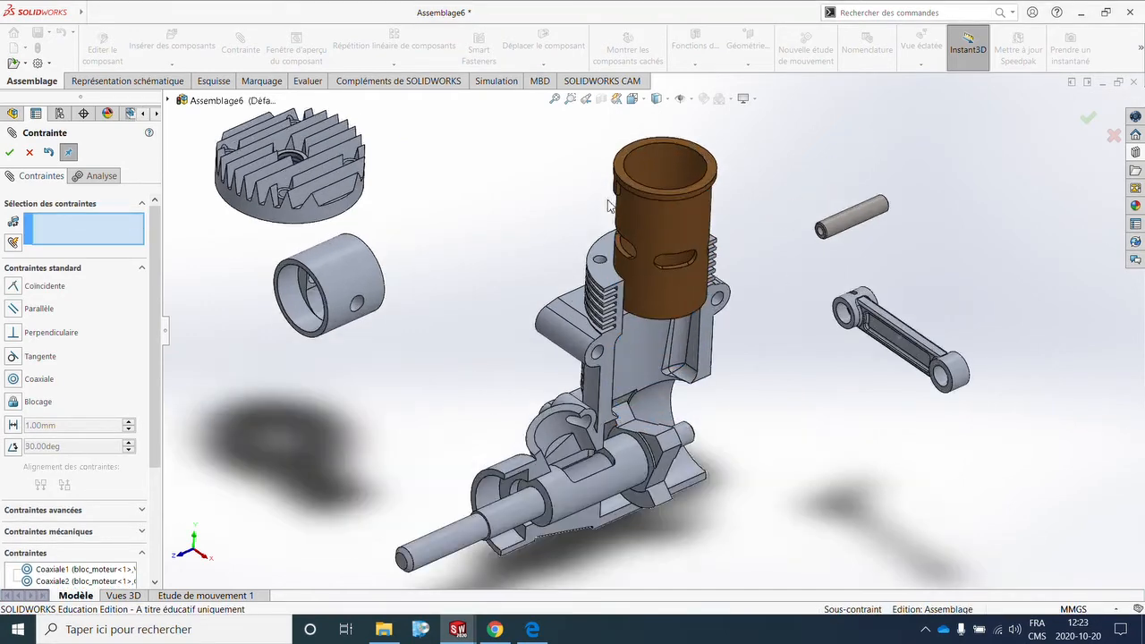
pyautogui.scroll(-3, 609, 205)
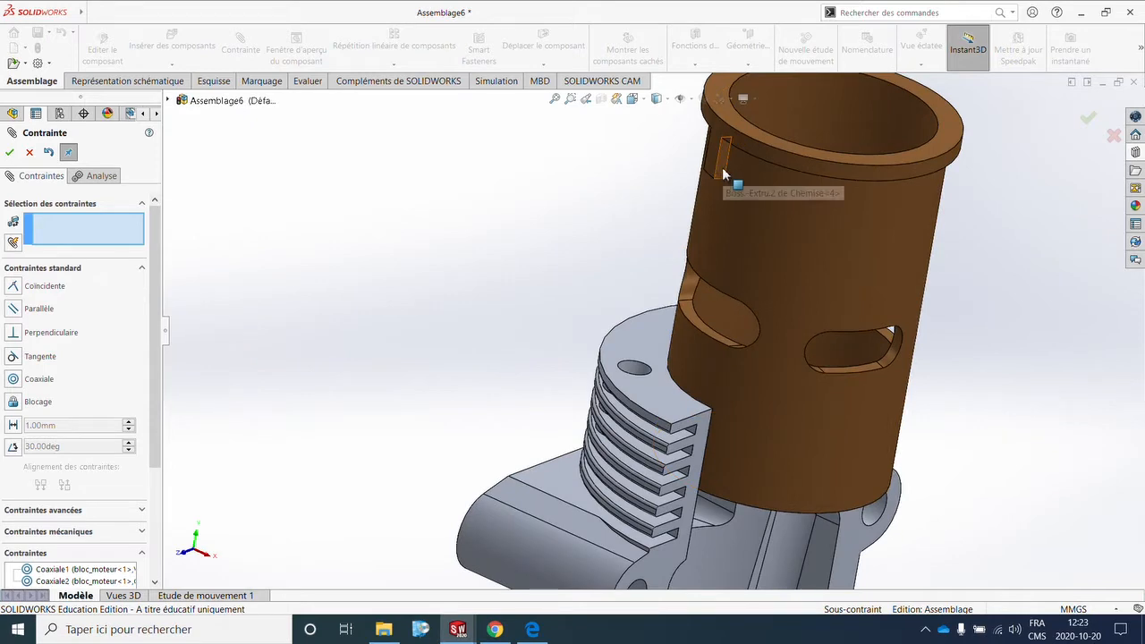
pyautogui.click(722, 167)
pyautogui.moveTo(736, 258); pyautogui.dragTo(888, 257, button='middle')
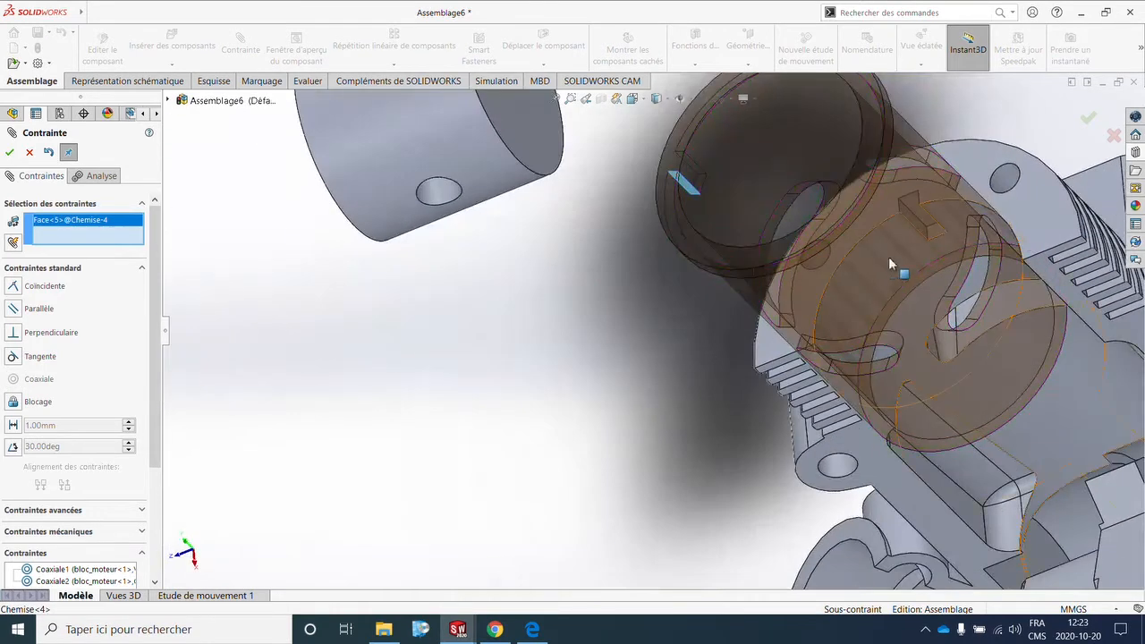
pyautogui.click(913, 225)
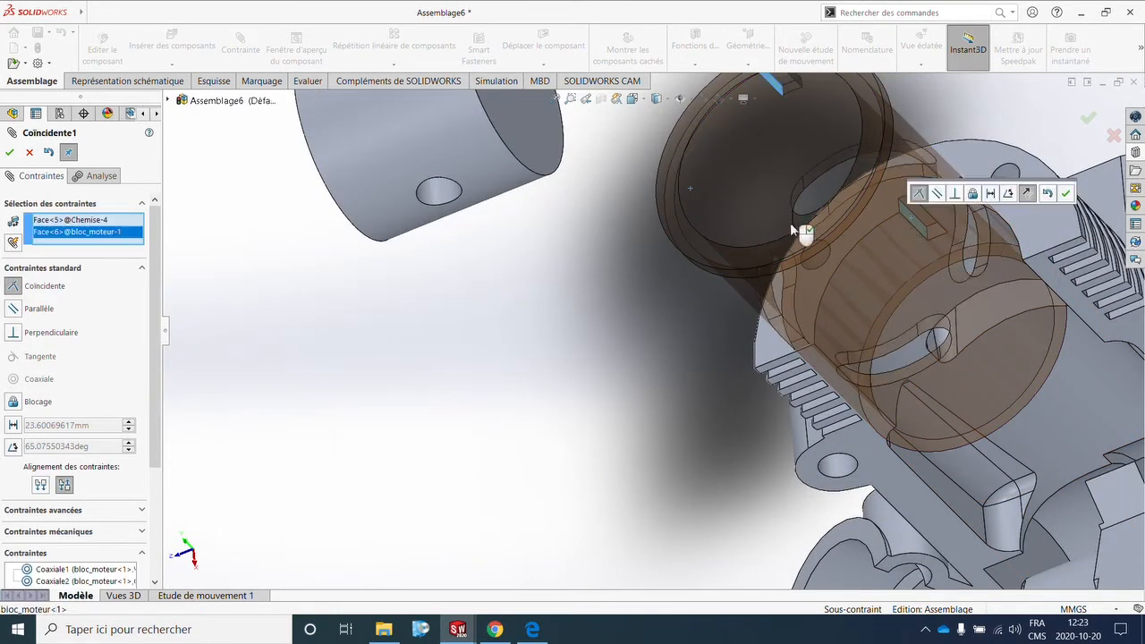
pyautogui.click(10, 154)
# Add a coincident mate between the block's top face and the underside of the liner's flange, and leave the mate command
pyautogui.scroll(3, 635, 241)
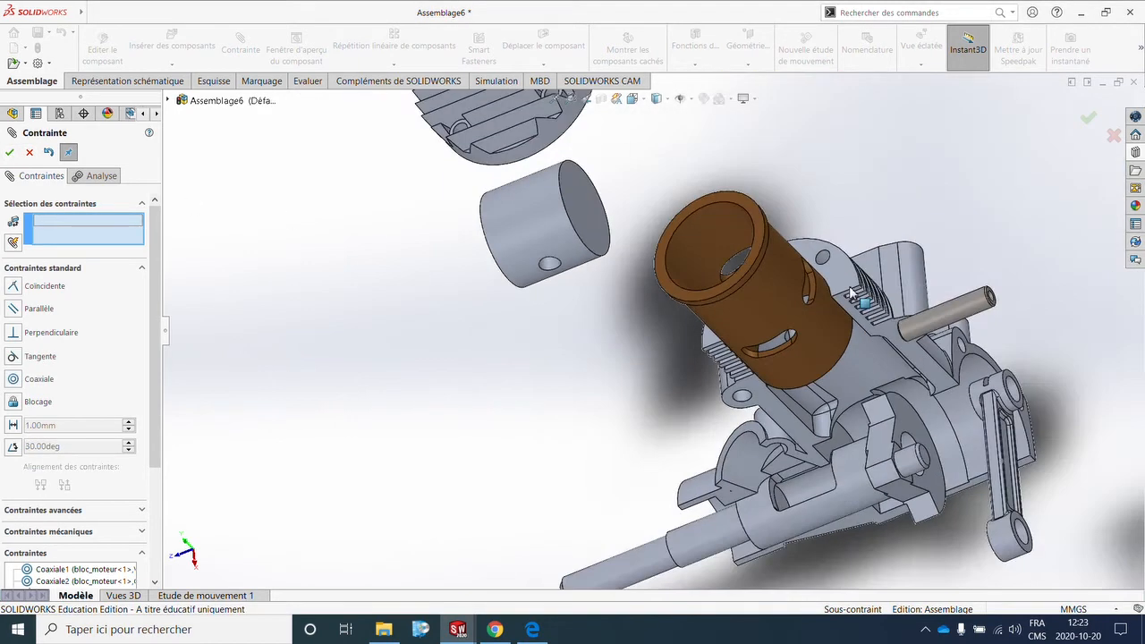
pyautogui.moveTo(862, 301); pyautogui.dragTo(914, 214, button='middle')
pyautogui.click(715, 315)
pyautogui.scroll(-2, 761, 317)
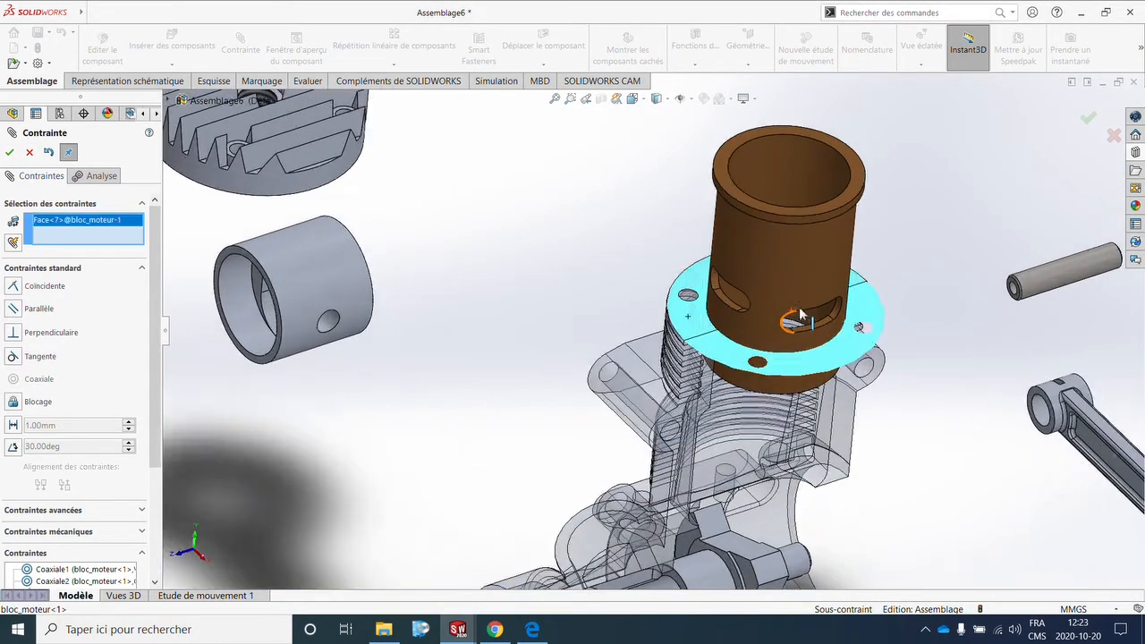
pyautogui.moveTo(797, 317); pyautogui.dragTo(839, 143, button='middle')
pyautogui.scroll(-4, 841, 240)
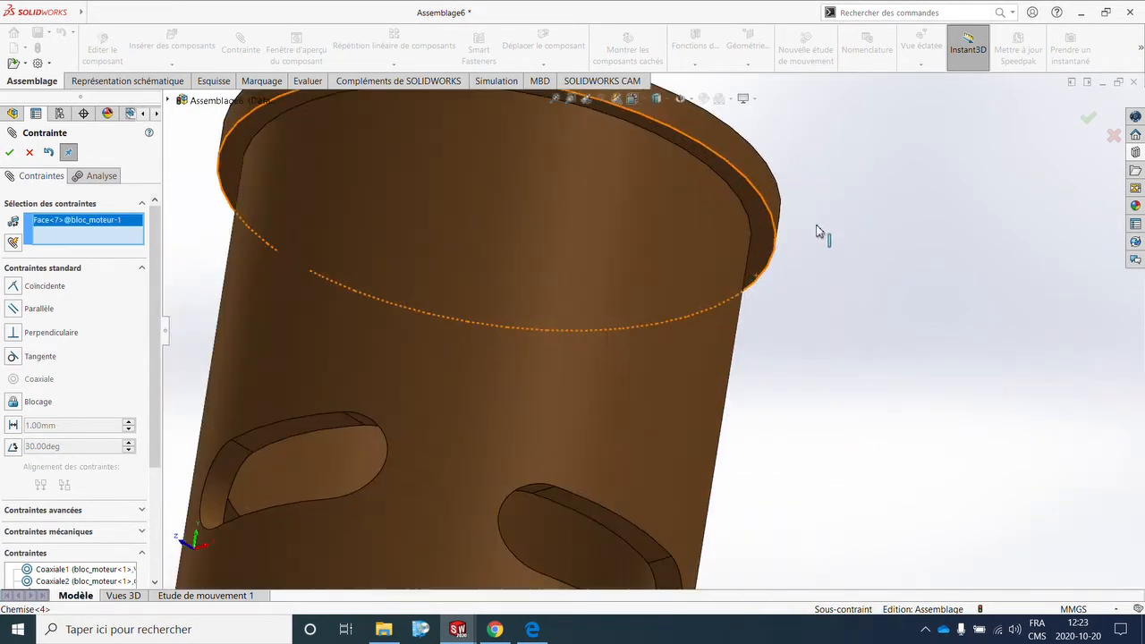
pyautogui.click(759, 217)
pyautogui.scroll(4, 775, 295)
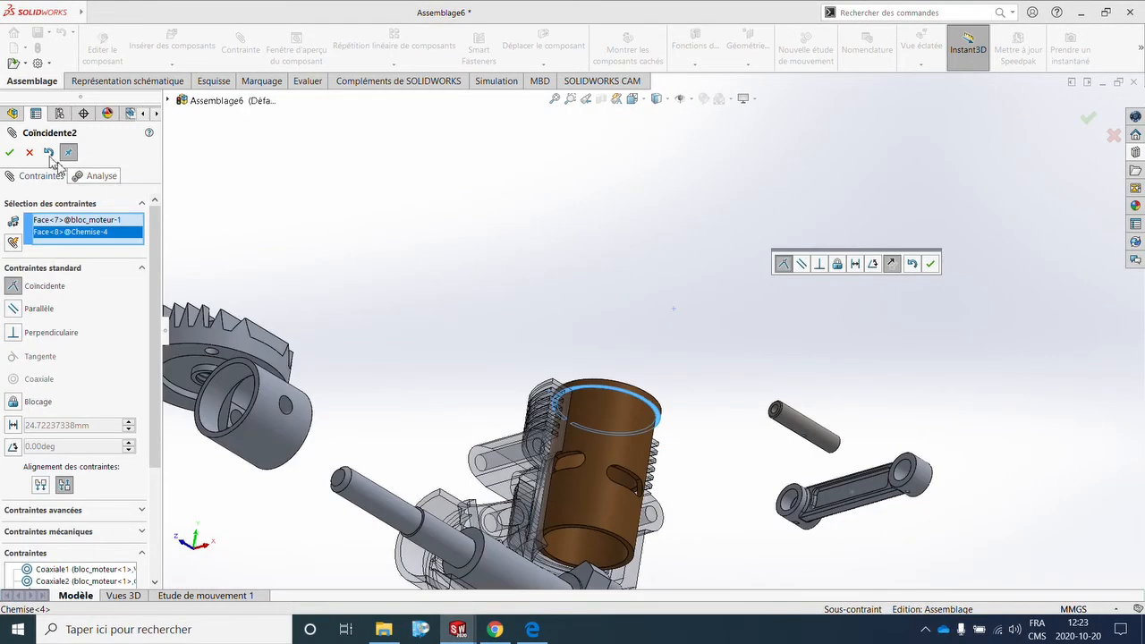
pyautogui.click(13, 153)
# Examine the cylinder liner and crankshaft mounted in the sectioned engine block
pyautogui.moveTo(564, 289); pyautogui.dragTo(514, 376, button='middle')
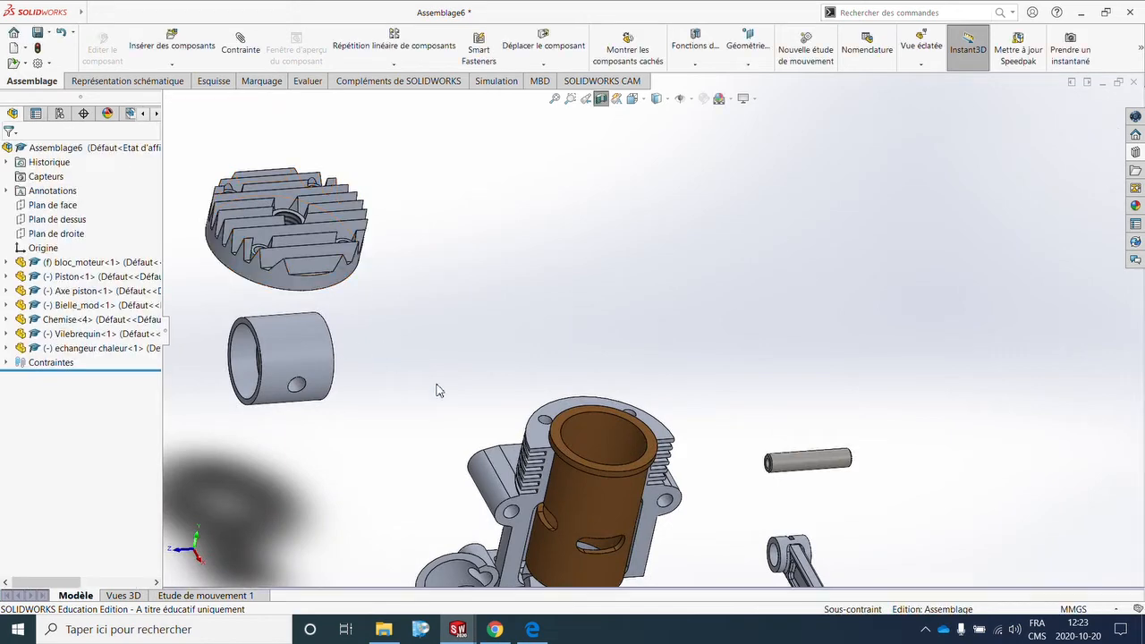
pyautogui.scroll(3, 501, 412)
pyautogui.scroll(-3, 614, 488)
pyautogui.moveTo(618, 470); pyautogui.dragTo(574, 433, button='middle')
pyautogui.scroll(1, 483, 440)
pyautogui.scroll(-2, 479, 440)
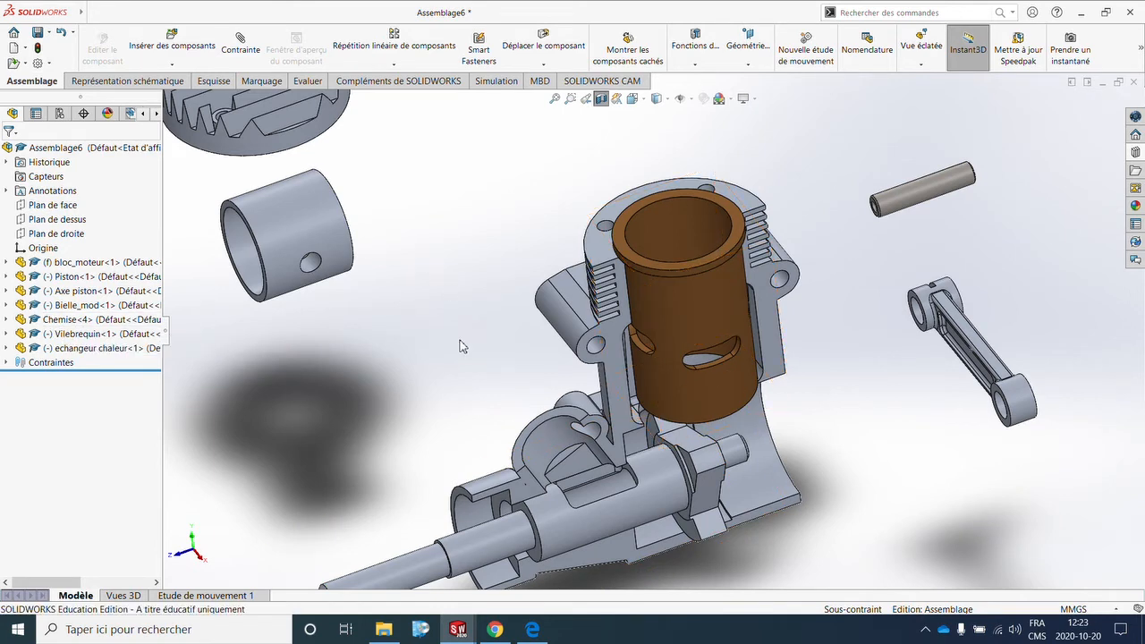
pyautogui.moveTo(461, 342)
pyautogui.mouseDown(button='middle')
pyautogui.moveTo(492, 296)
pyautogui.moveTo(454, 338)
pyautogui.mouseUp(button='middle')
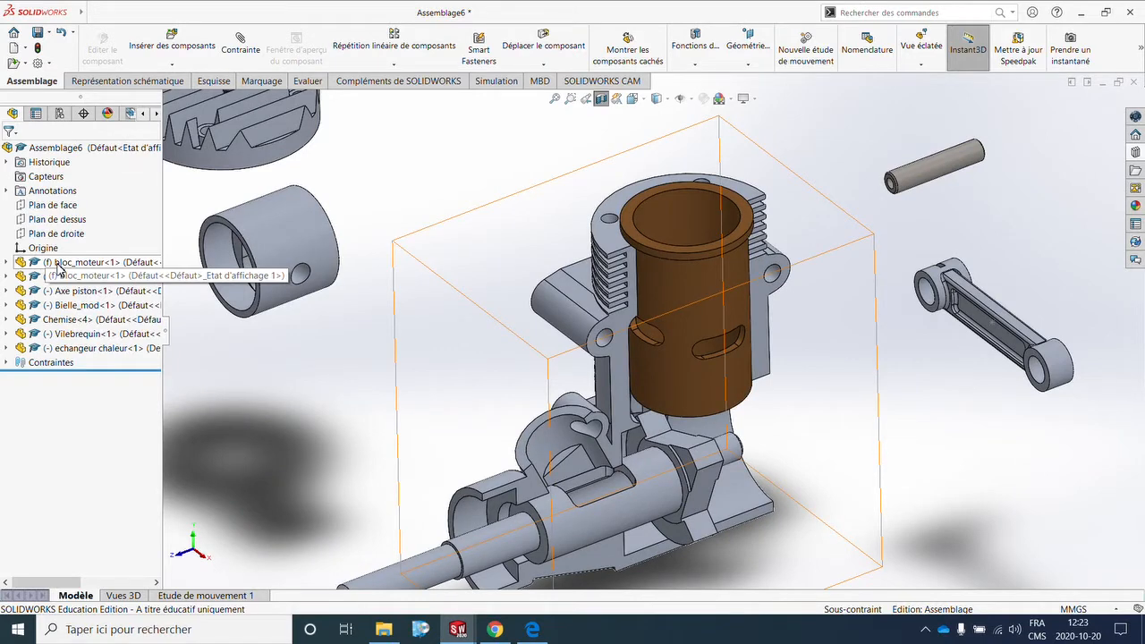
pyautogui.press('f')
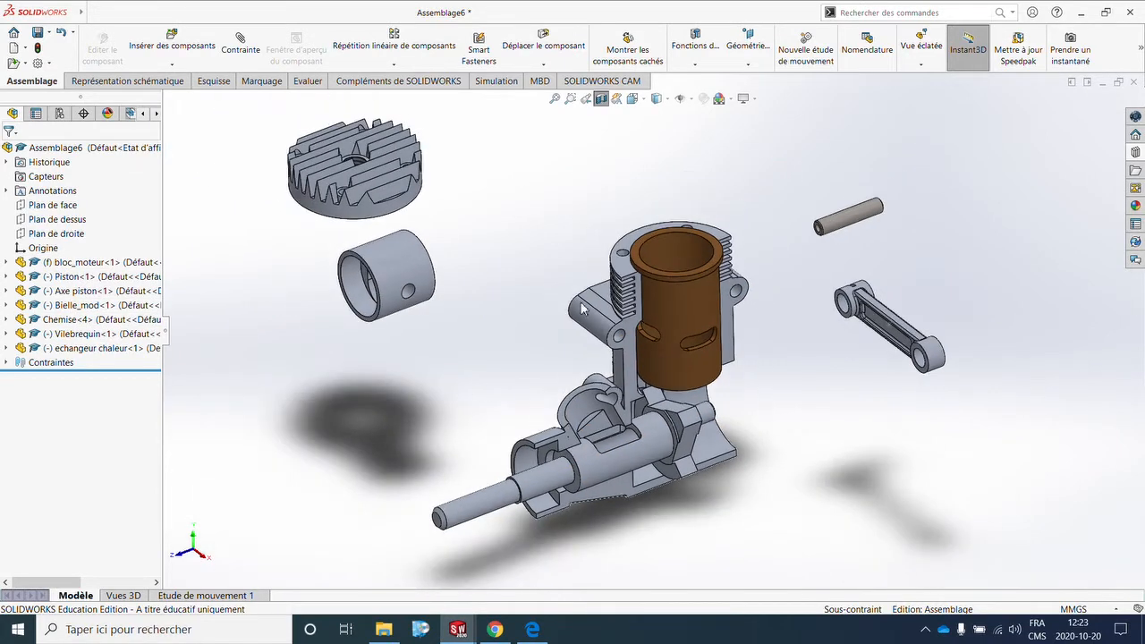
# Redo the section view with the cylinder liner (Chemise) added to the components included in the cut
pyautogui.click(601, 99)
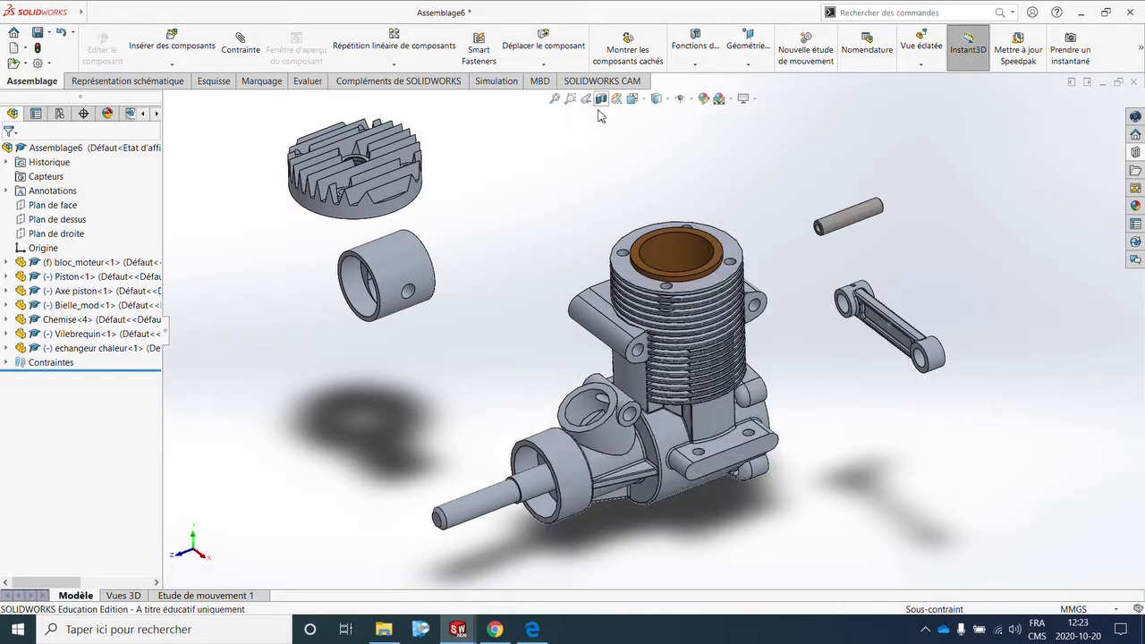
pyautogui.click(602, 100)
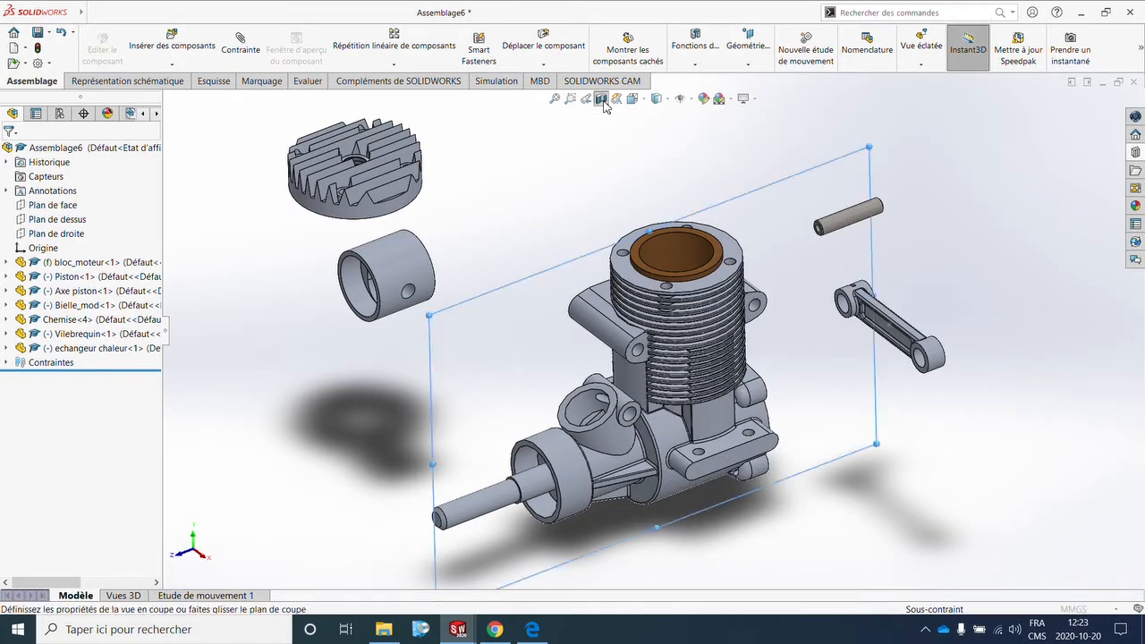
pyautogui.scroll(-8, 175, 403)
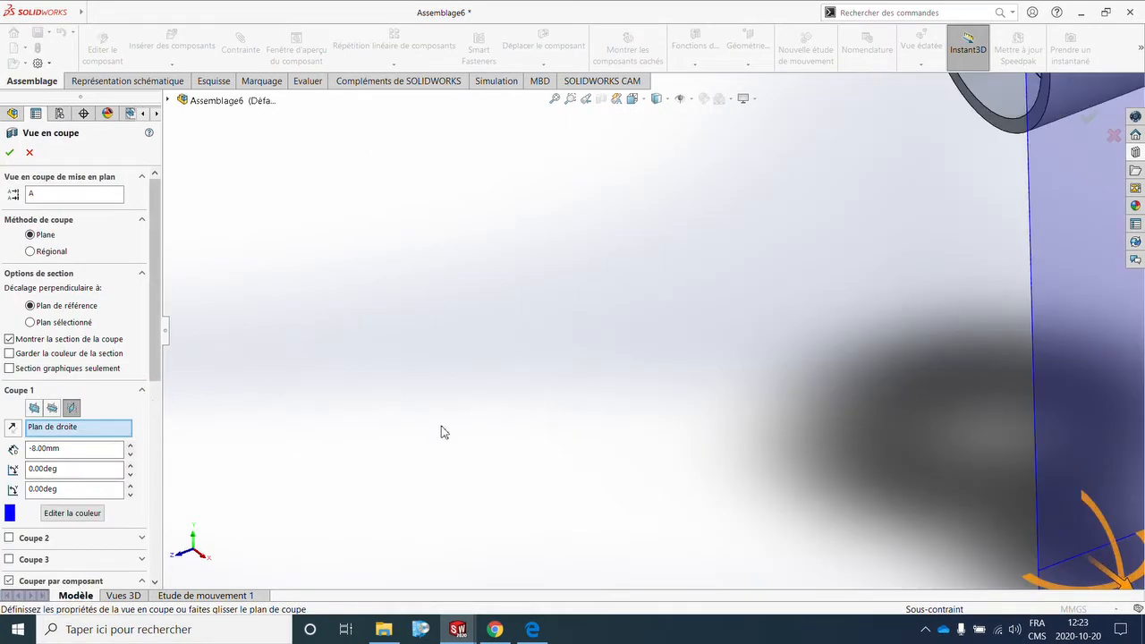
pyautogui.scroll(11, 443, 430)
pyautogui.scroll(-2, 844, 345)
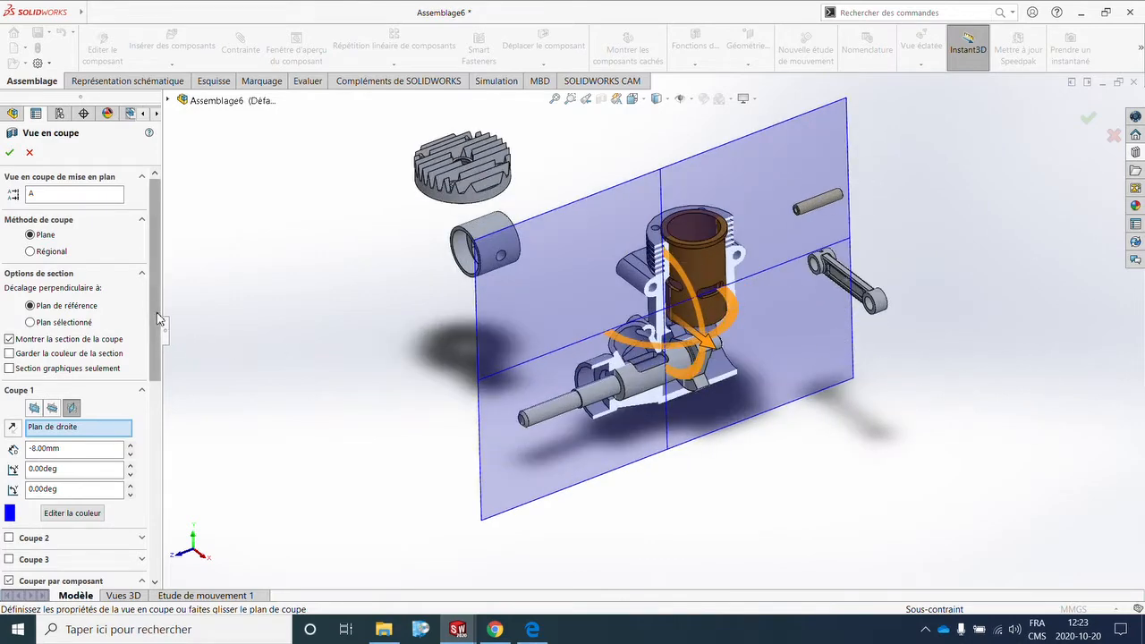
pyautogui.moveTo(154, 321); pyautogui.dragTo(154, 479)
pyautogui.click(104, 313)
pyautogui.click(682, 282)
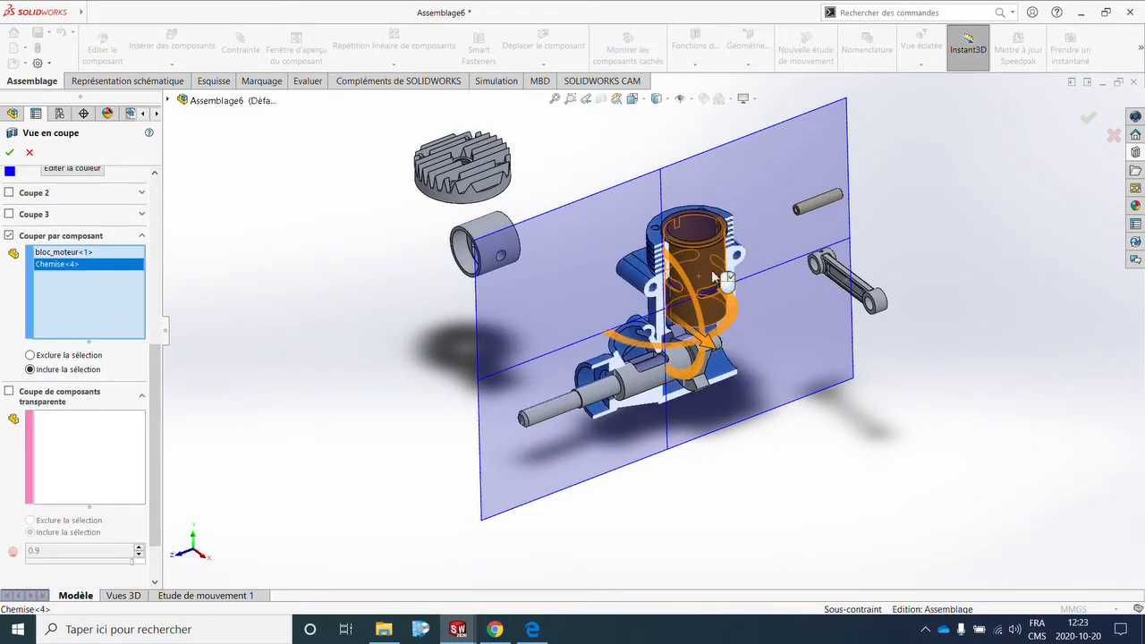
pyautogui.click(9, 153)
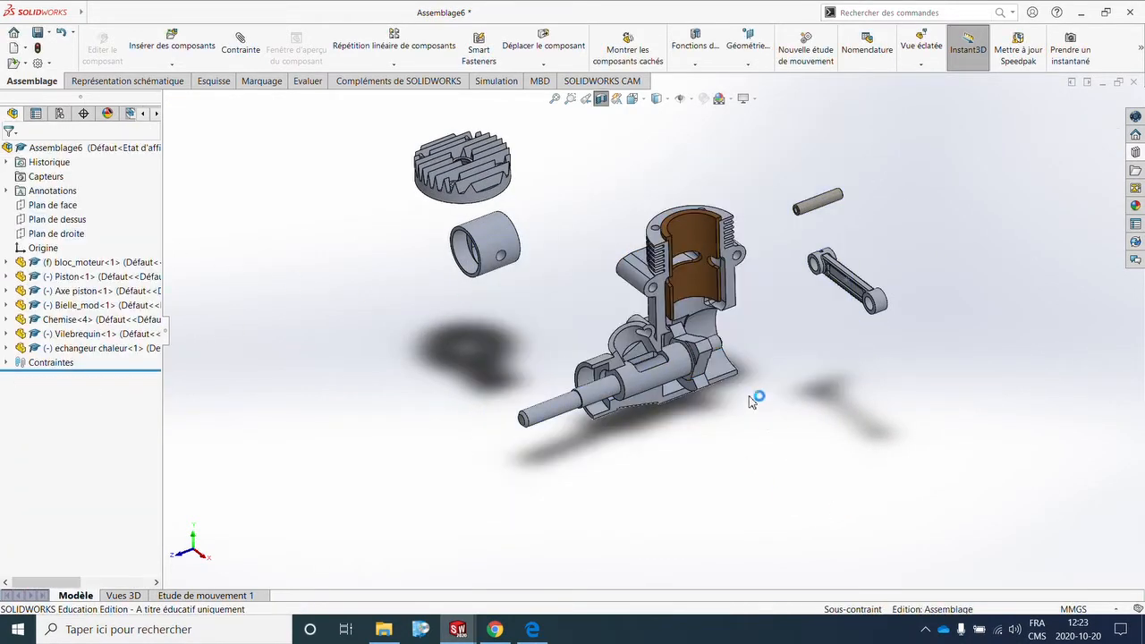
# Add a concentric mate between the bore of the connecting rod's crank end and the crankshaft's crankpin
pyautogui.scroll(-3, 602, 277)
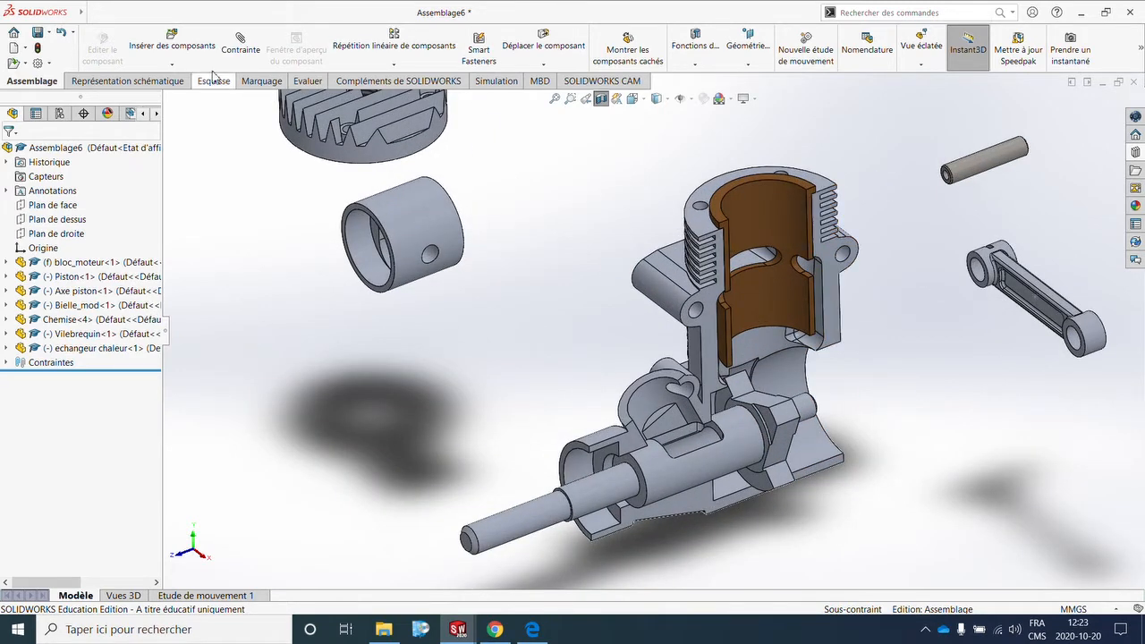
pyautogui.click(982, 272)
pyautogui.click(811, 405)
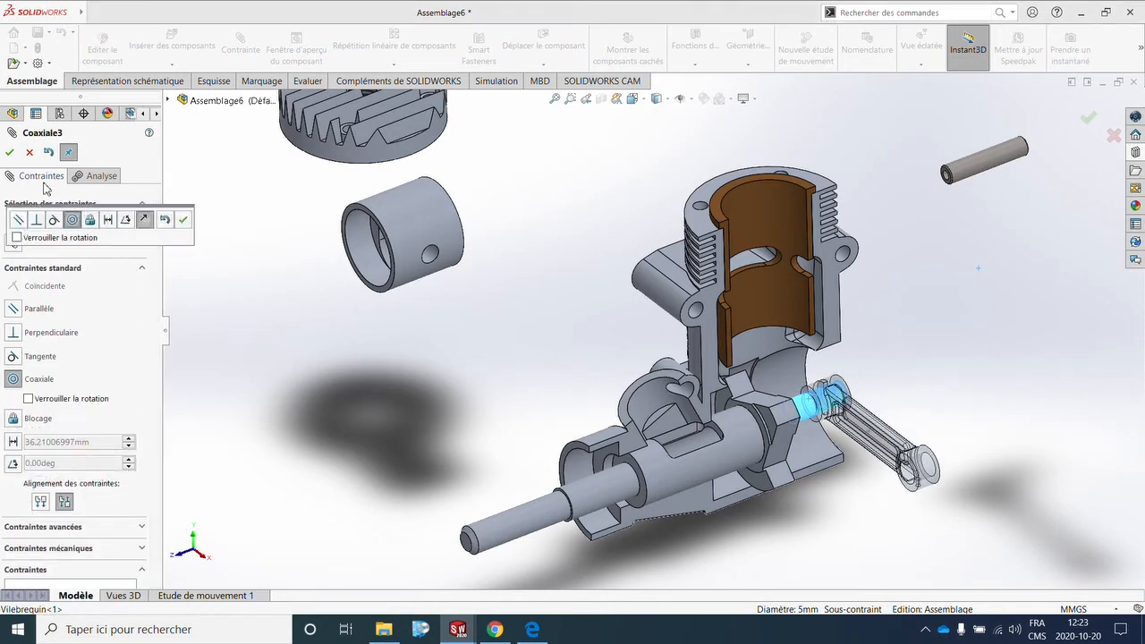
pyautogui.click(10, 153)
# Add a coincident mate between the side face of the connecting rod's crank end and the adjacent face of the crankshaft web
pyautogui.scroll(-5, 915, 425)
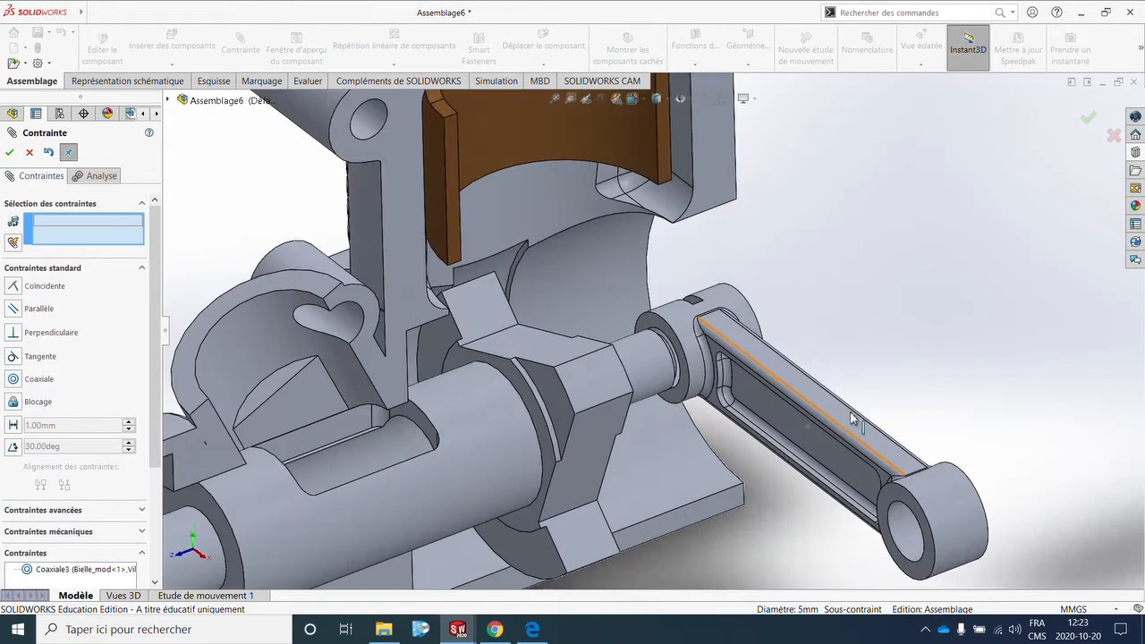
pyautogui.click(650, 323)
pyautogui.moveTo(650, 322); pyautogui.dragTo(584, 336, button='middle')
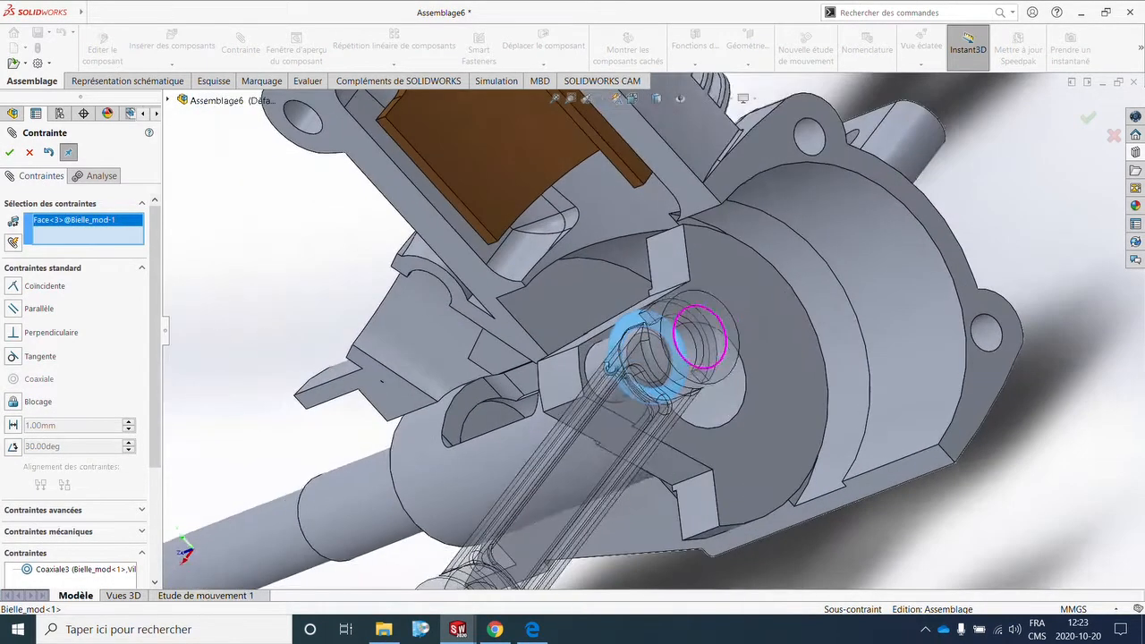
pyautogui.scroll(-3, 583, 335)
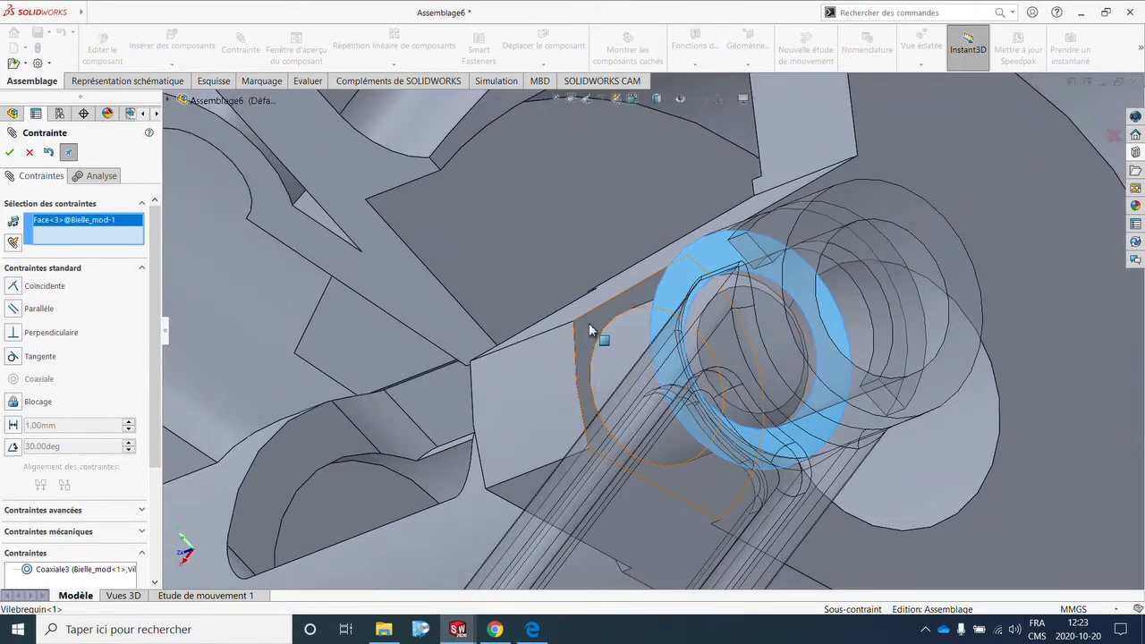
pyautogui.click(588, 324)
pyautogui.click(756, 295)
pyautogui.scroll(7, 694, 331)
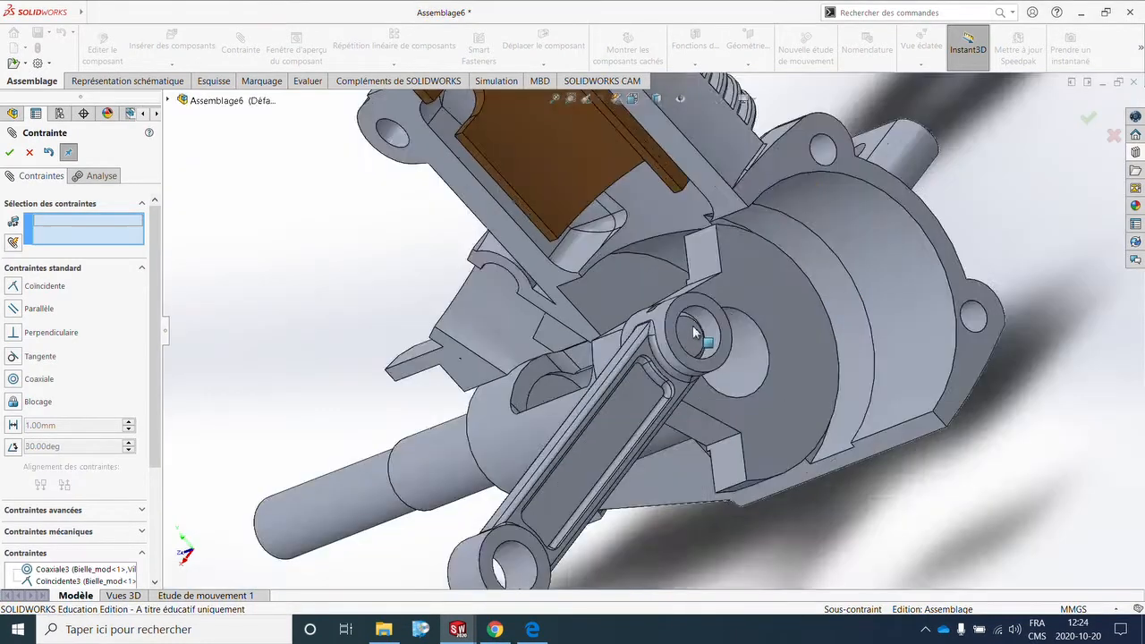
# Add a concentric mate between the piston pin (Axe piston) and the bore at the connecting rod's free end
pyautogui.moveTo(688, 336); pyautogui.dragTo(800, 248, button='middle')
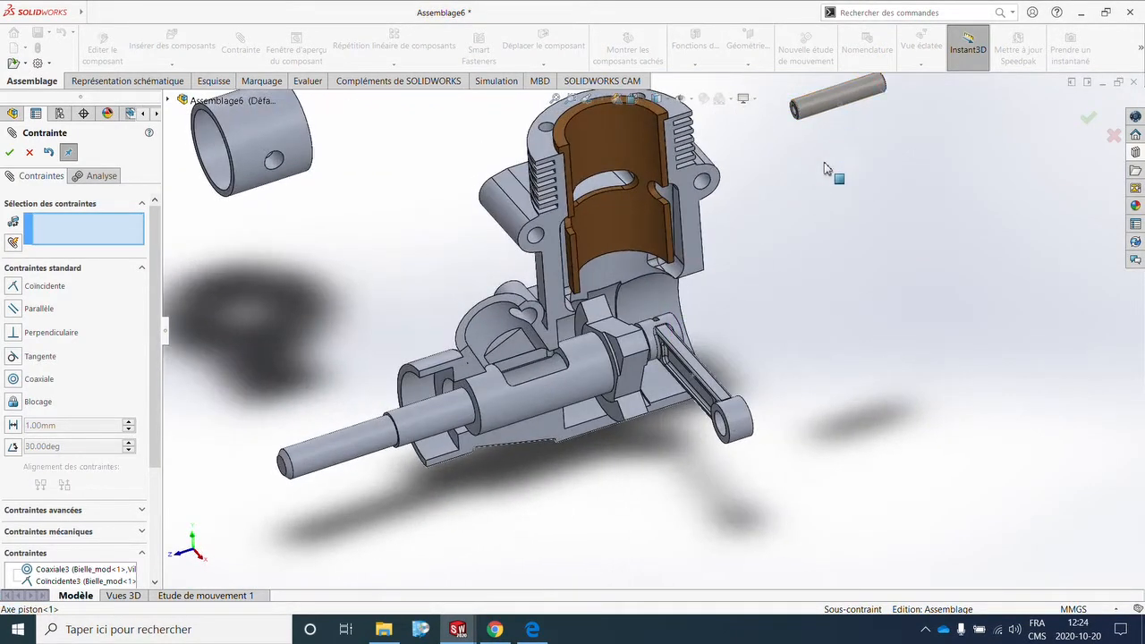
pyautogui.click(833, 97)
pyautogui.scroll(-3, 734, 436)
pyautogui.click(664, 405)
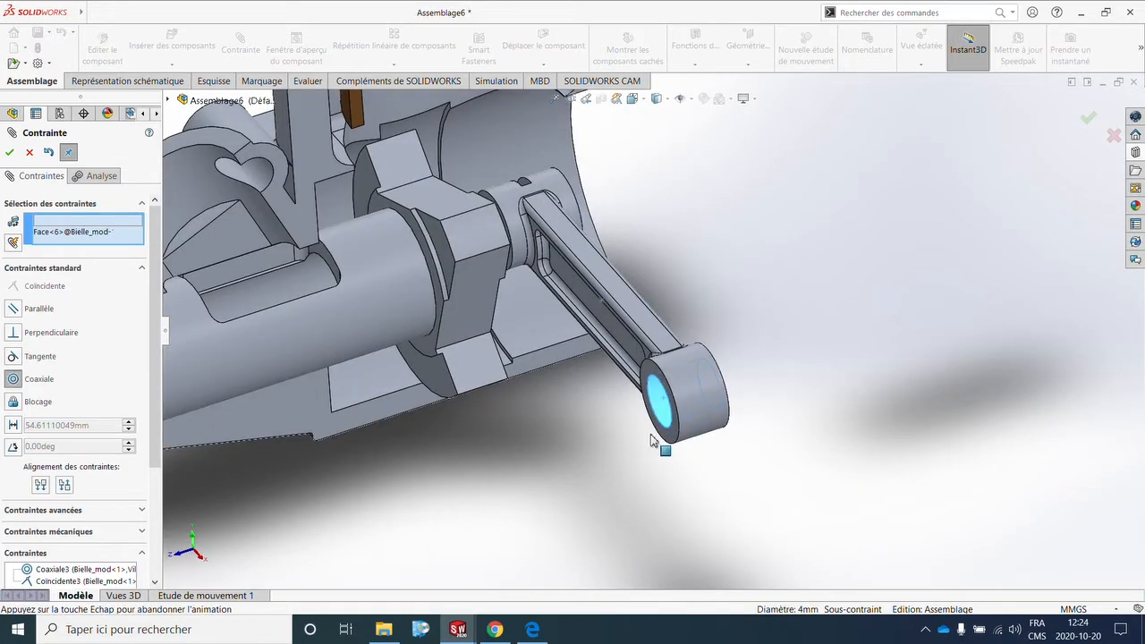
pyautogui.click(731, 458)
# Centre the piston pin in the connecting rod with a concentric mate between their small 1 mm cross holes
pyautogui.moveTo(721, 424); pyautogui.dragTo(722, 474, button='middle')
pyautogui.scroll(5, 720, 447)
pyautogui.click(730, 391)
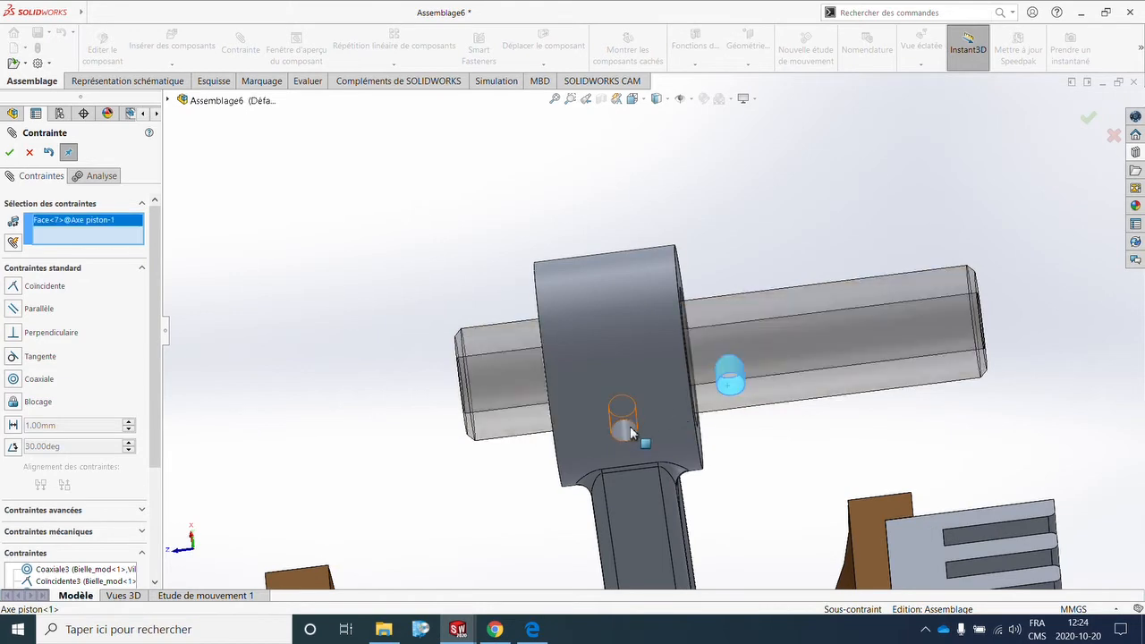
pyautogui.click(627, 433)
pyautogui.press('Return')
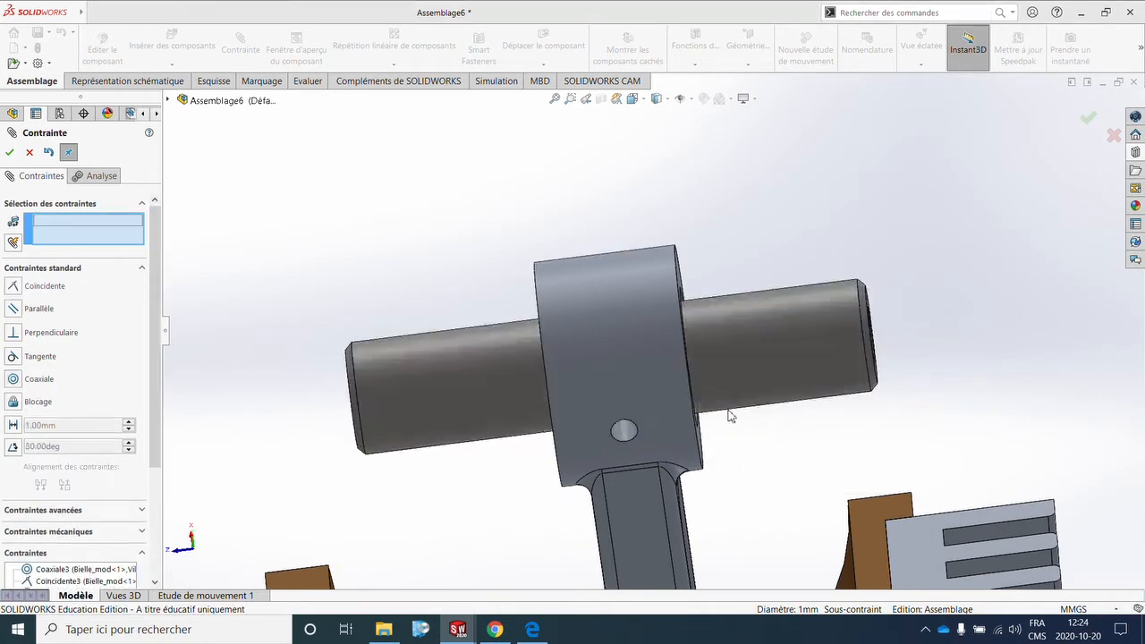
# Add a concentric mate between the piston's pin hole and the piston pin's outer face
pyautogui.scroll(-6, 645, 358)
pyautogui.scroll(-4, 658, 450)
pyautogui.moveTo(658, 451); pyautogui.dragTo(645, 501, button='middle')
pyautogui.scroll(5, 640, 433)
pyautogui.scroll(3, 519, 355)
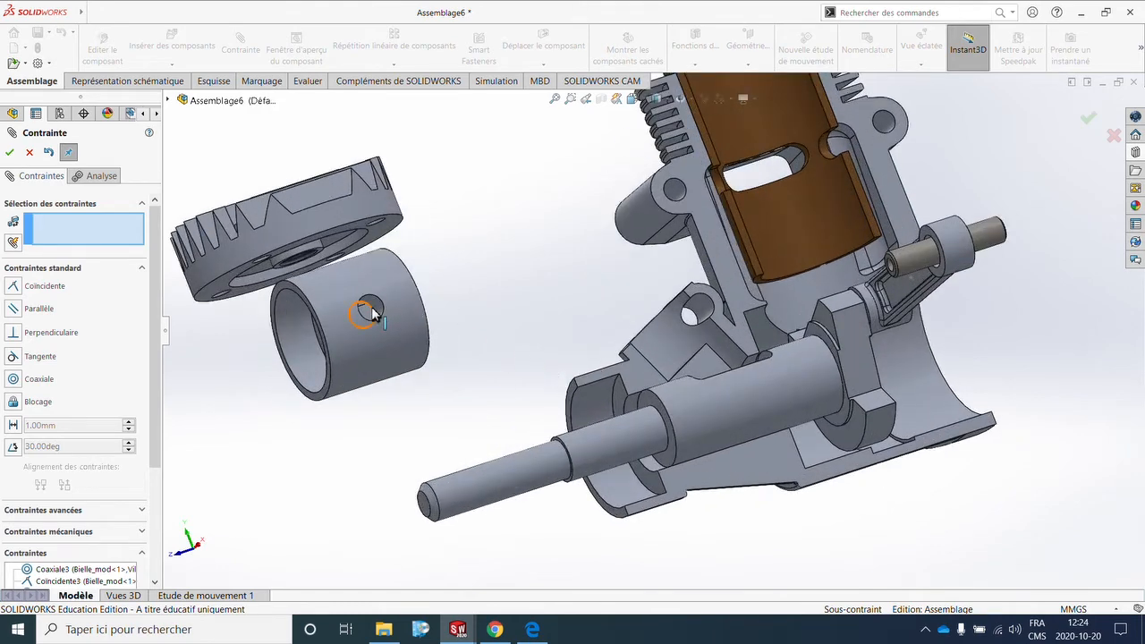
pyautogui.click(374, 307)
pyautogui.click(993, 239)
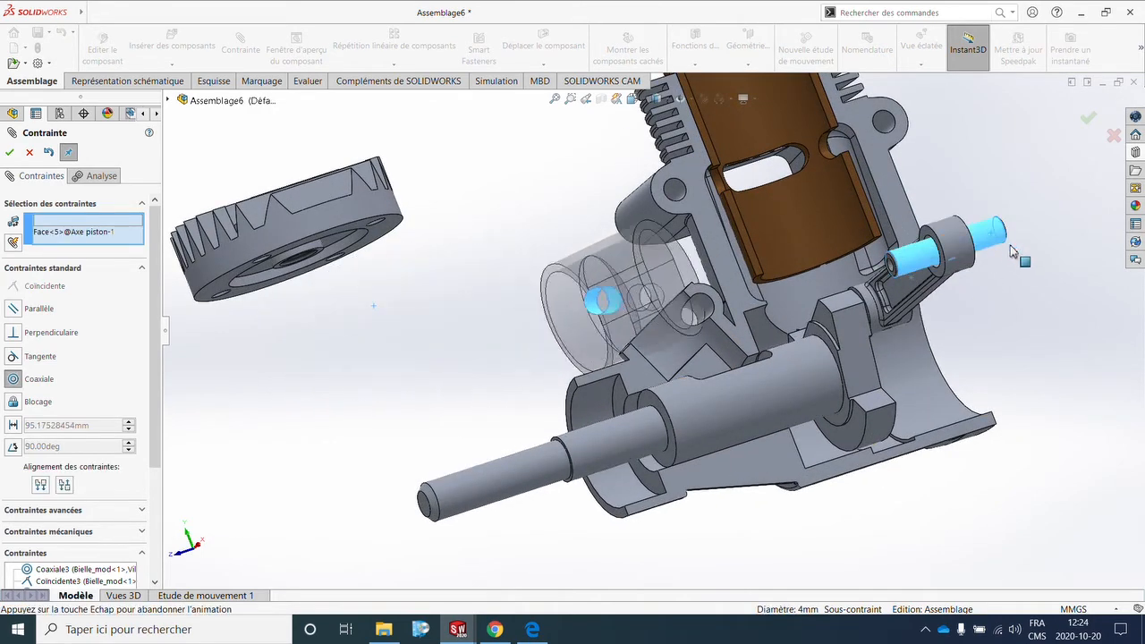
pyautogui.press('Return')
# Add a tangent mate between the piston pin's end face and the piston's outer cylindrical face
pyautogui.moveTo(1012, 312); pyautogui.dragTo(662, 318, button='middle')
pyautogui.scroll(5, 634, 320)
pyautogui.click(707, 269)
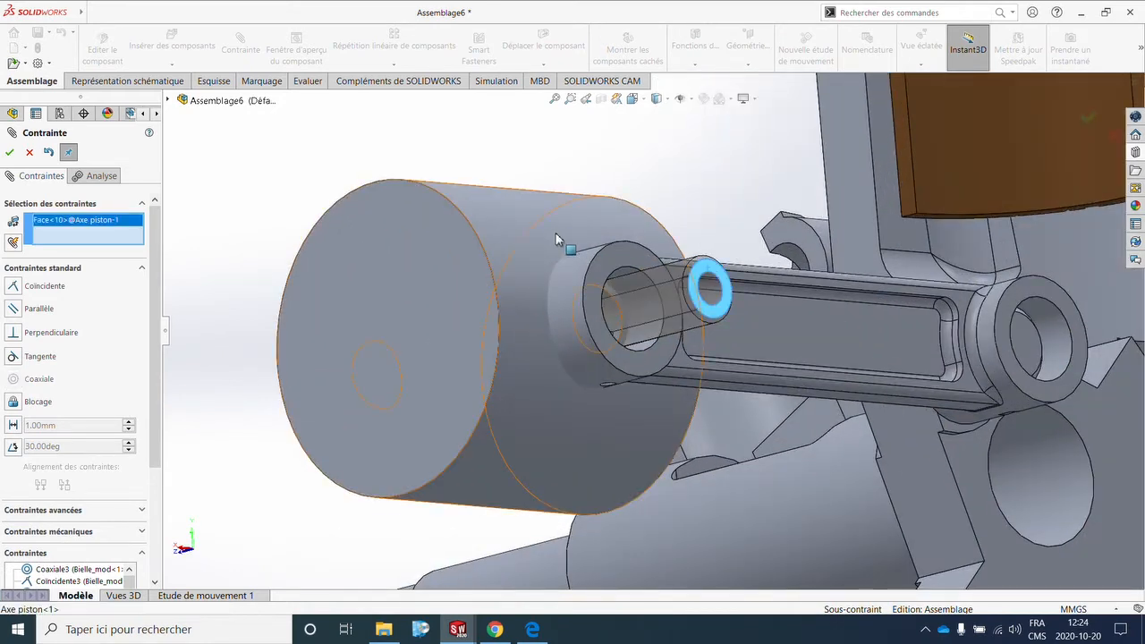
pyautogui.click(555, 235)
pyautogui.rightClick(319, 249)
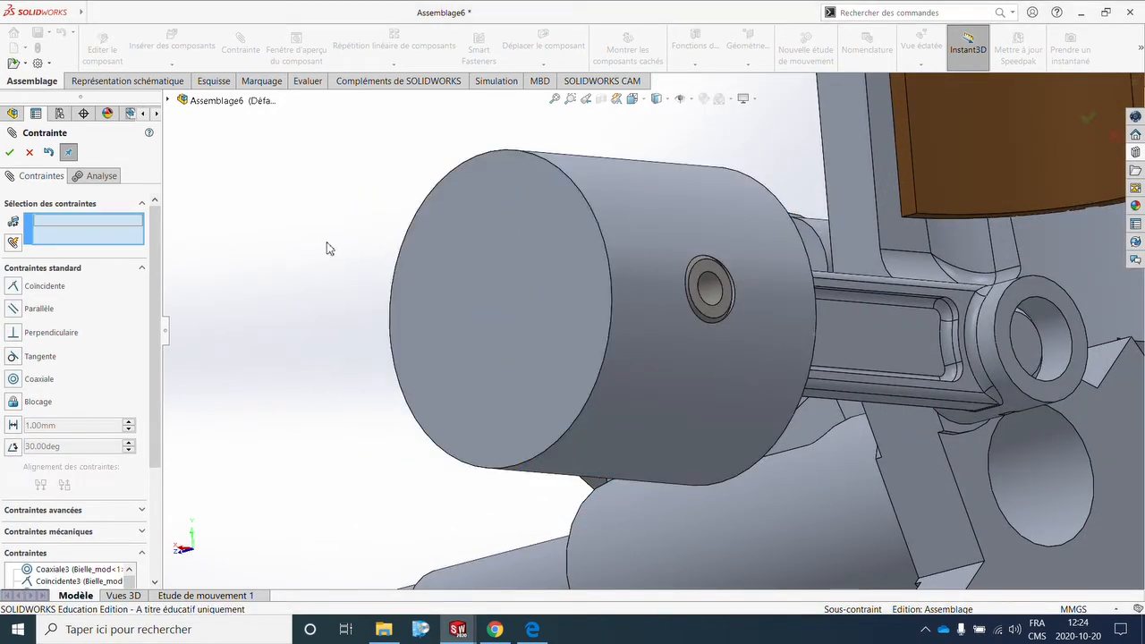
# Add a concentric mate between the cylinder liner's inner face and the piston's outer cylindrical face
pyautogui.scroll(-5, 329, 247)
pyautogui.moveTo(563, 238); pyautogui.dragTo(606, 285, button='middle')
pyautogui.scroll(-5, 591, 241)
pyautogui.moveTo(582, 213); pyautogui.dragTo(596, 184, button='middle')
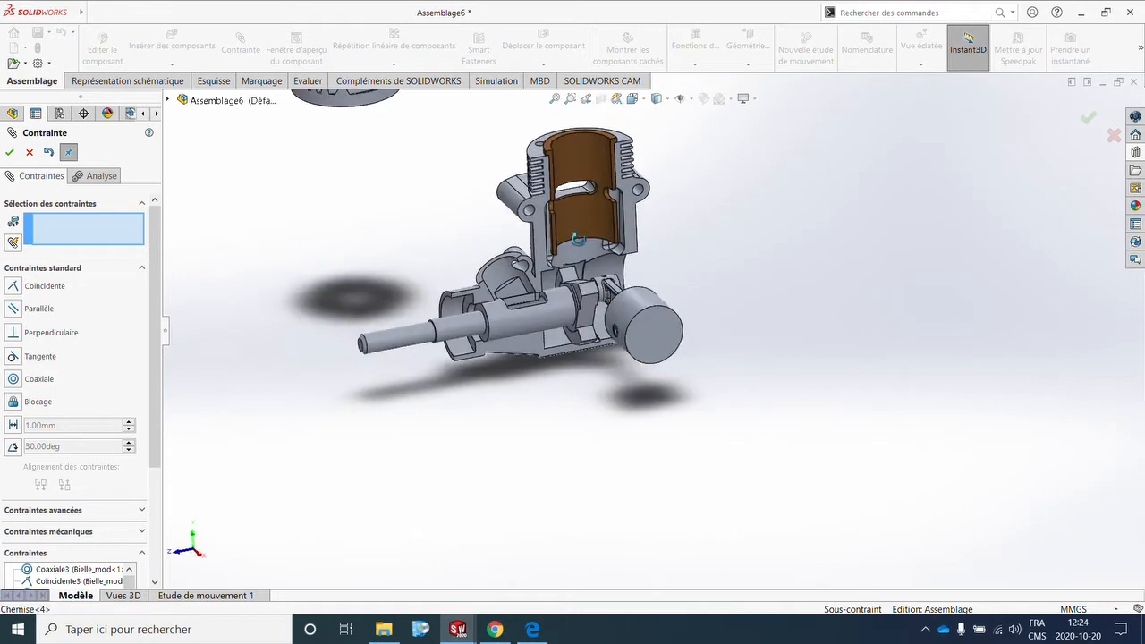
pyautogui.scroll(5, 597, 176)
pyautogui.click(620, 135)
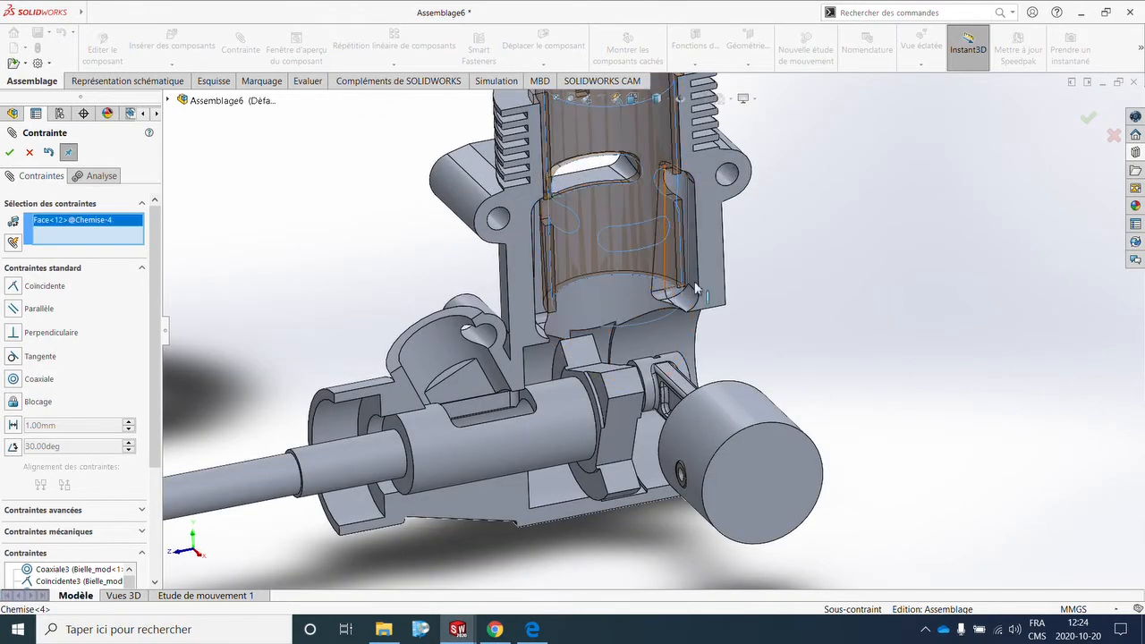
pyautogui.click(755, 416)
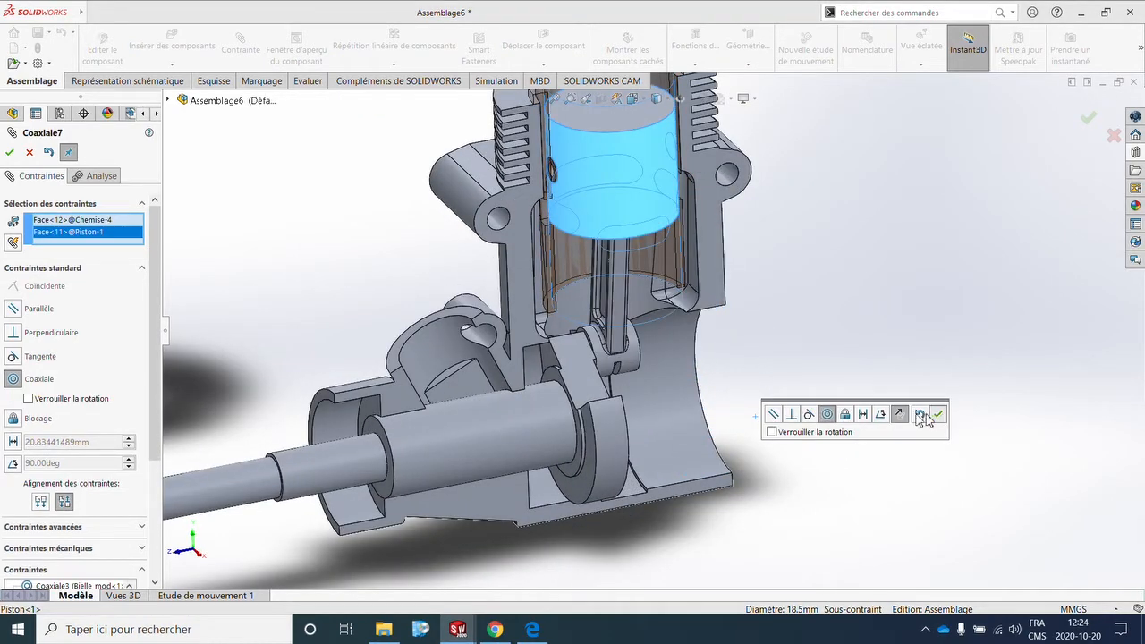
pyautogui.click(938, 413)
# Leave the mate command and turn off the section view of the engine
pyautogui.moveTo(680, 336); pyautogui.dragTo(619, 304, button='middle')
pyautogui.scroll(10, 619, 304)
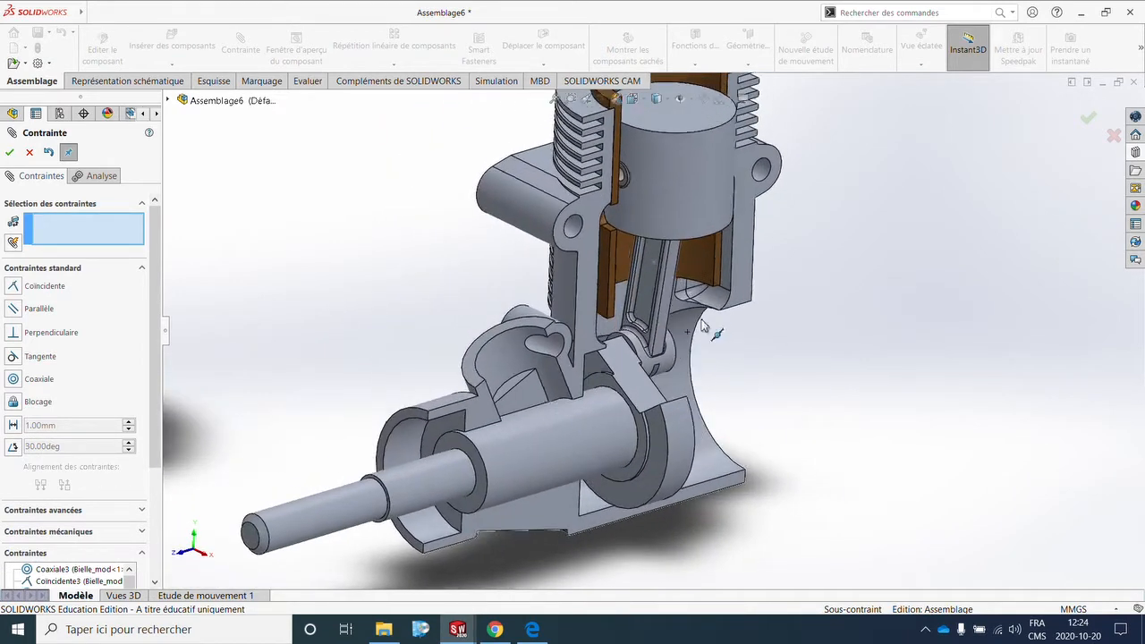
pyautogui.scroll(-3, 624, 282)
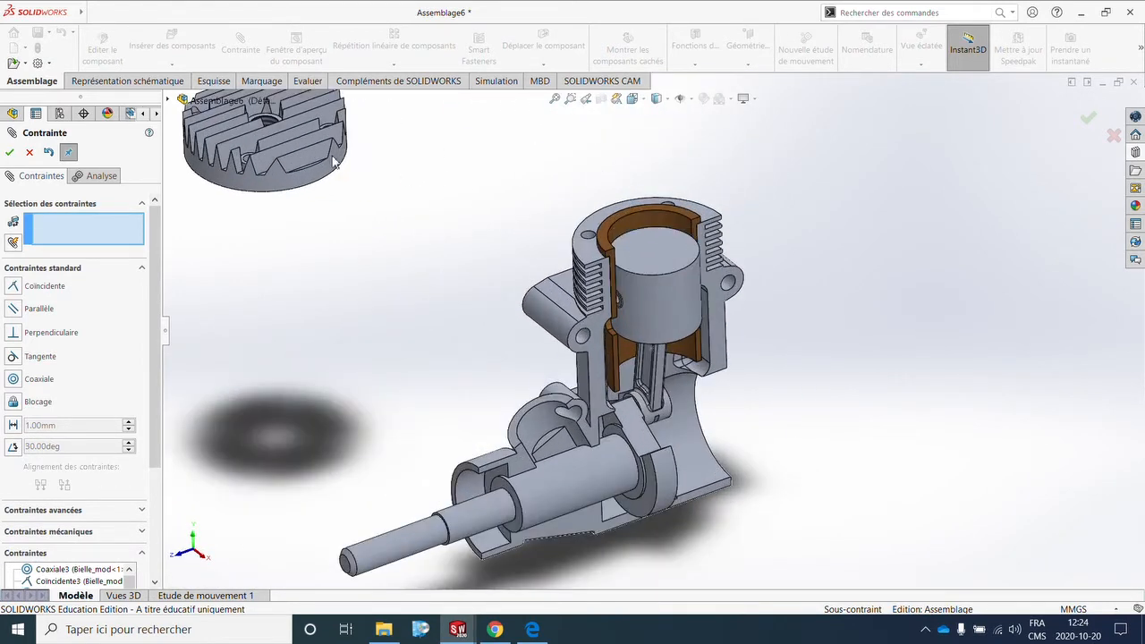
pyautogui.click(11, 153)
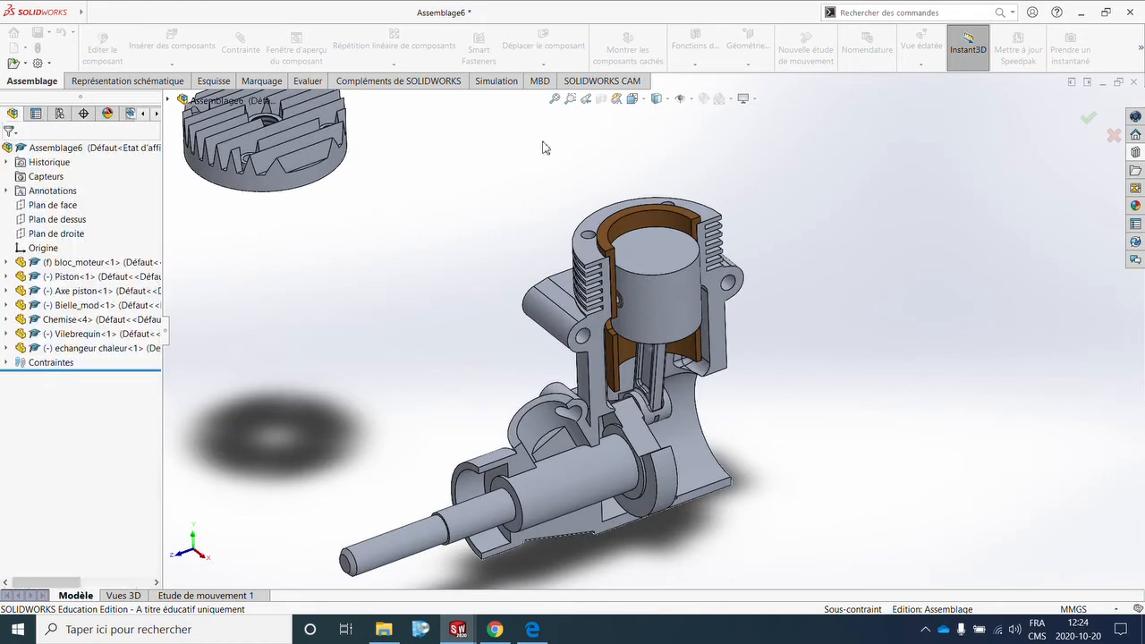
pyautogui.click(602, 98)
# Add a coincident mate between the engine block's top face and the underside rim of the finned heat exchanger (echangeur chaleur)
pyautogui.moveTo(436, 209); pyautogui.dragTo(365, 126, button='middle')
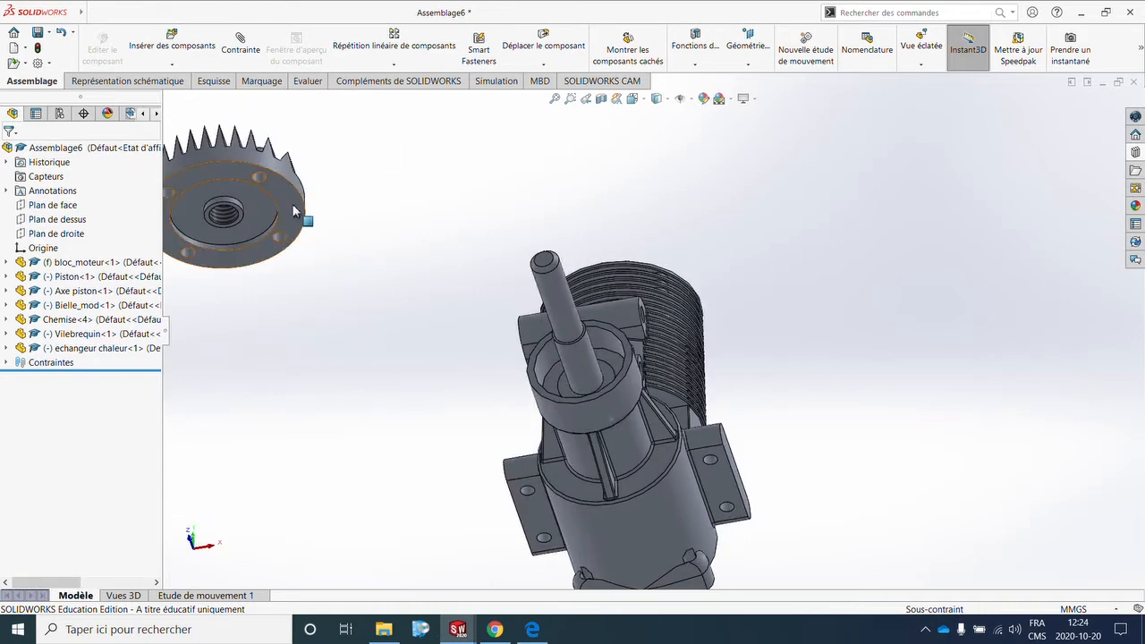
pyautogui.click(294, 211)
pyautogui.moveTo(524, 161); pyautogui.dragTo(486, 354, button='middle')
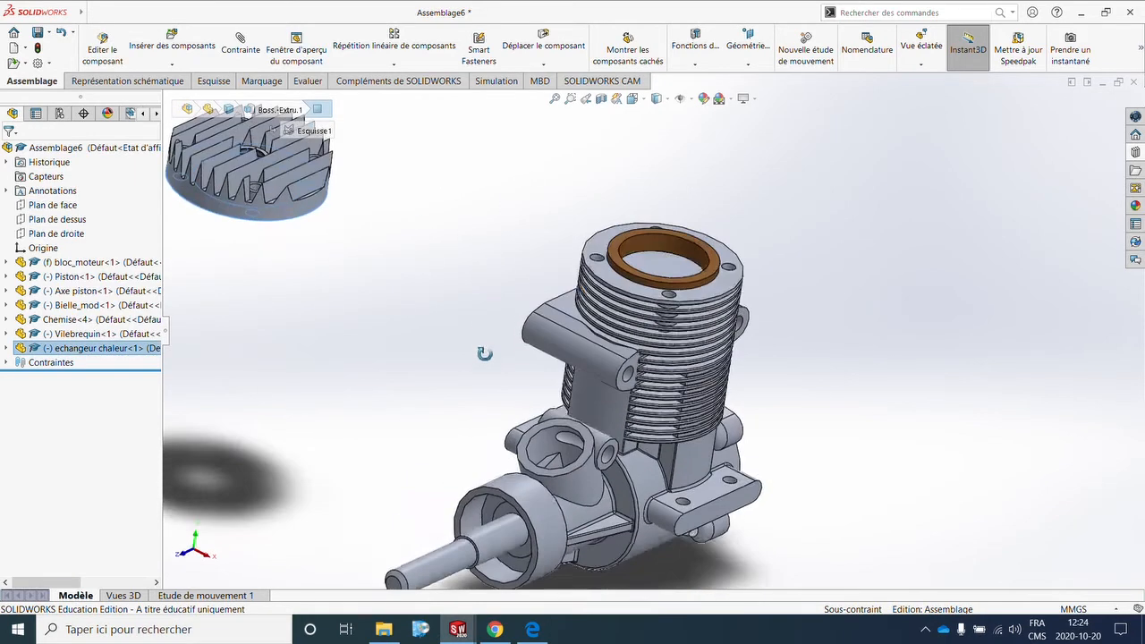
pyautogui.click(732, 306)
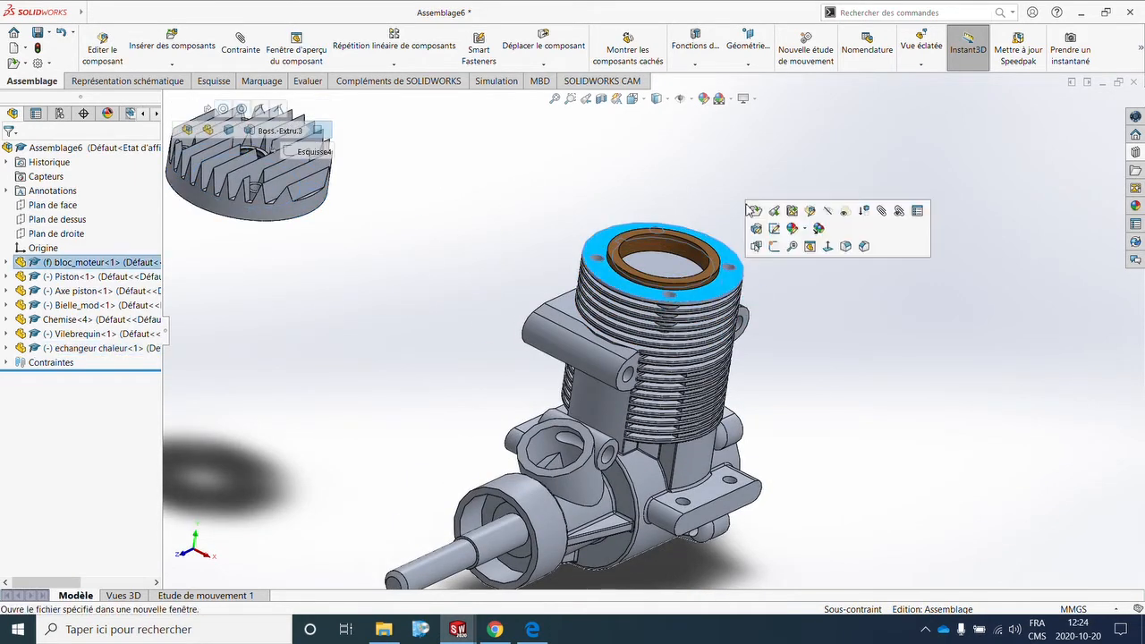
pyautogui.click(240, 45)
pyautogui.moveTo(316, 300); pyautogui.dragTo(310, 121, button='middle')
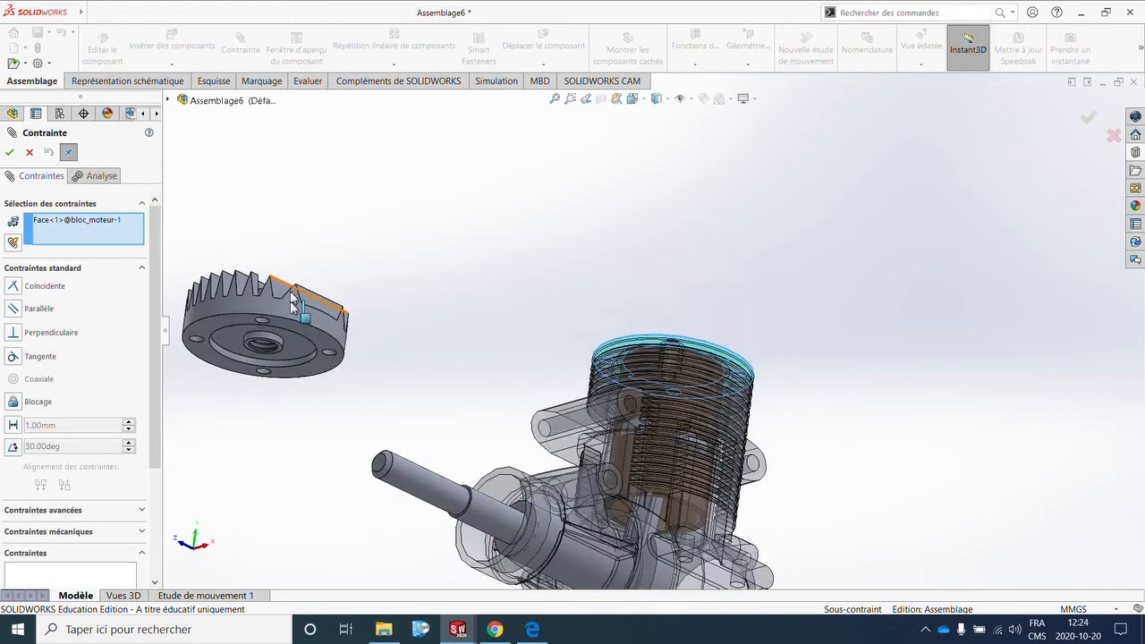
pyautogui.click(292, 324)
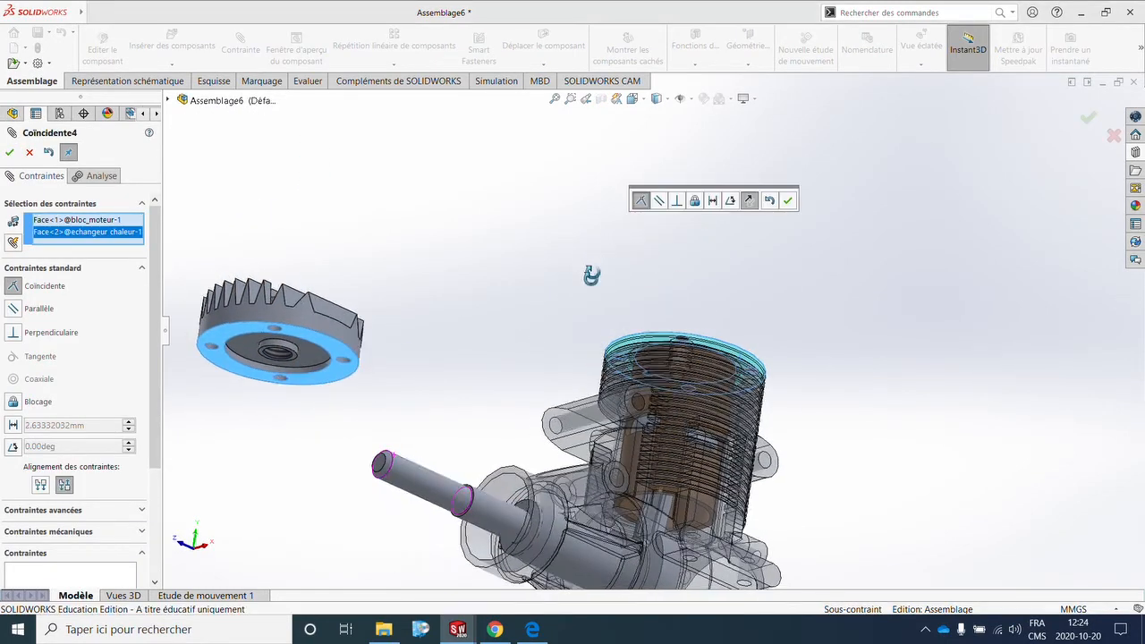
pyautogui.moveTo(510, 282); pyautogui.dragTo(493, 230, button='middle')
# Add a concentric mate between one of the heat exchanger's bolt holes and the matching hole in the block's top face
pyautogui.scroll(-5, 527, 140)
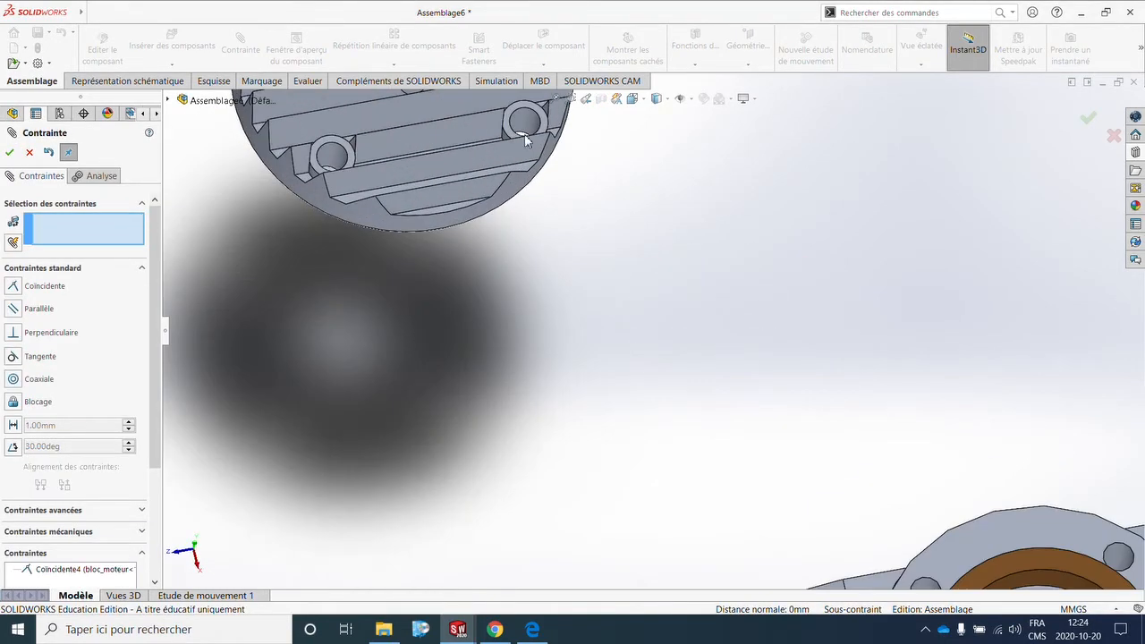
pyautogui.click(526, 131)
pyautogui.scroll(5, 537, 179)
pyautogui.scroll(-5, 765, 416)
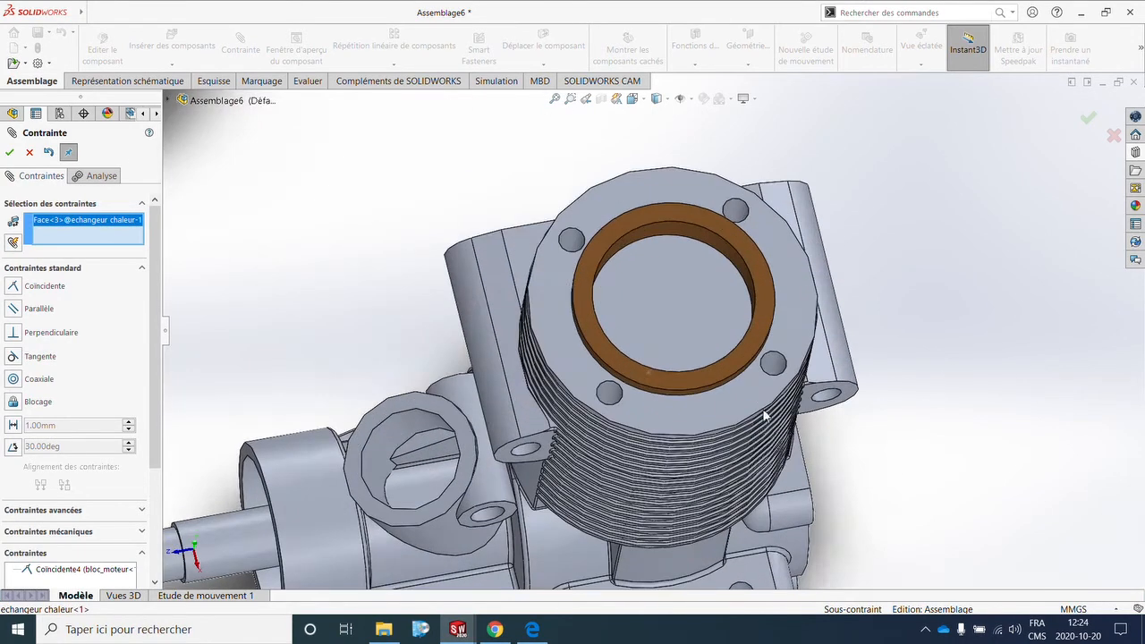
pyautogui.click(777, 366)
pyautogui.press('Return')
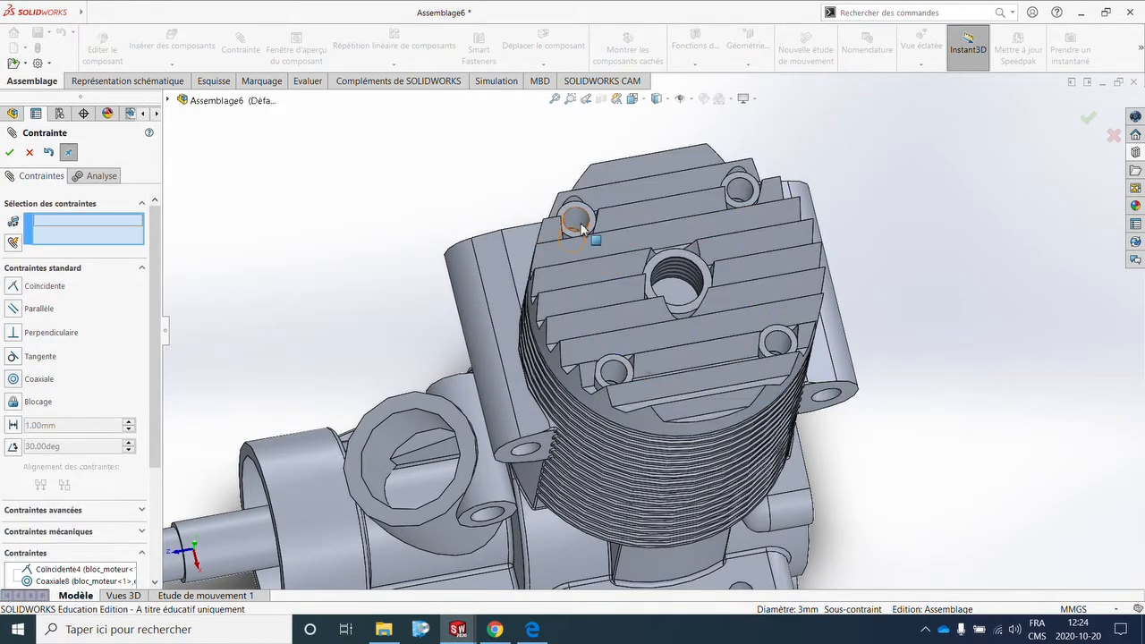
# Add a concentric mate between the heat exchanger's diagonally opposite bolt hole and the block hole beneath it, and leave the mate command
pyautogui.click(580, 226)
pyautogui.scroll(-4, 578, 225)
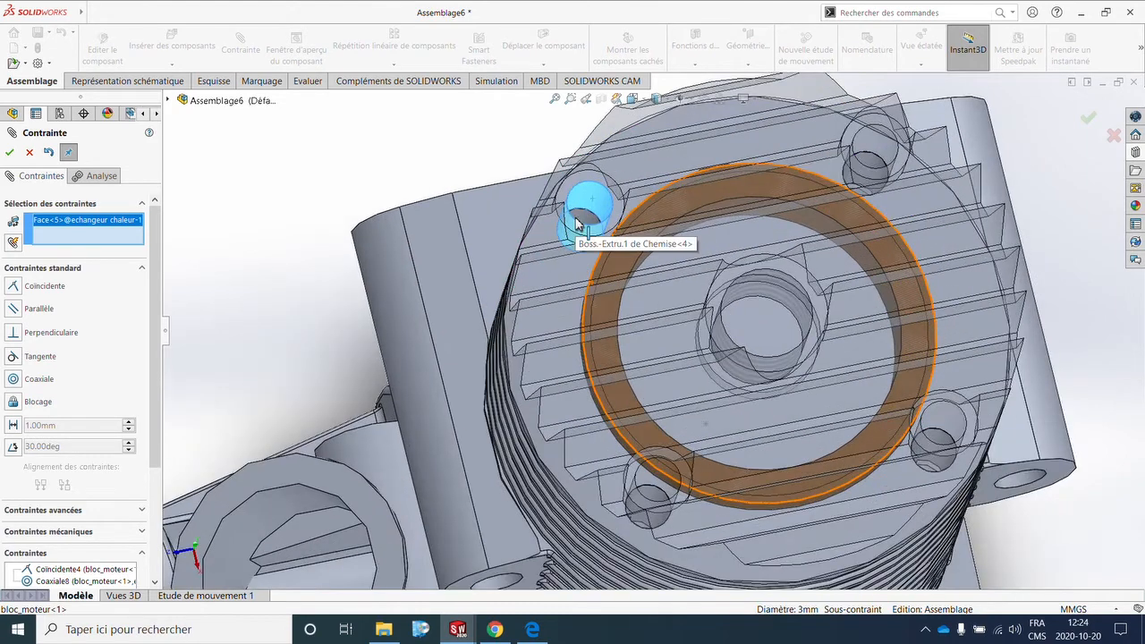
pyautogui.click(584, 250)
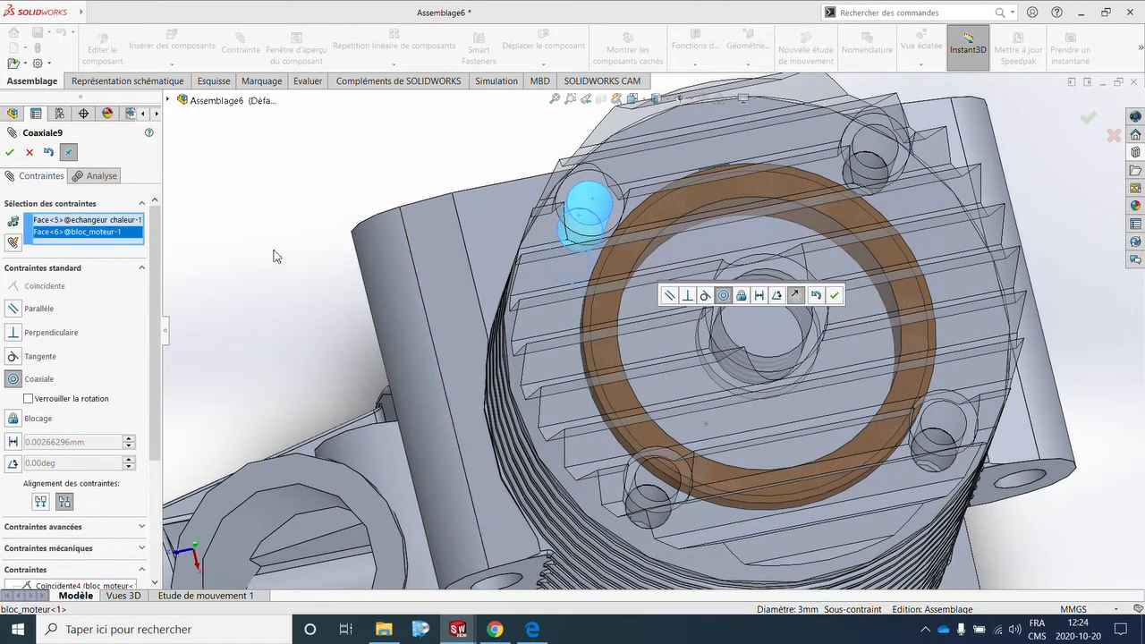
pyautogui.click(10, 153)
pyautogui.hotkey('ctrl', '7')
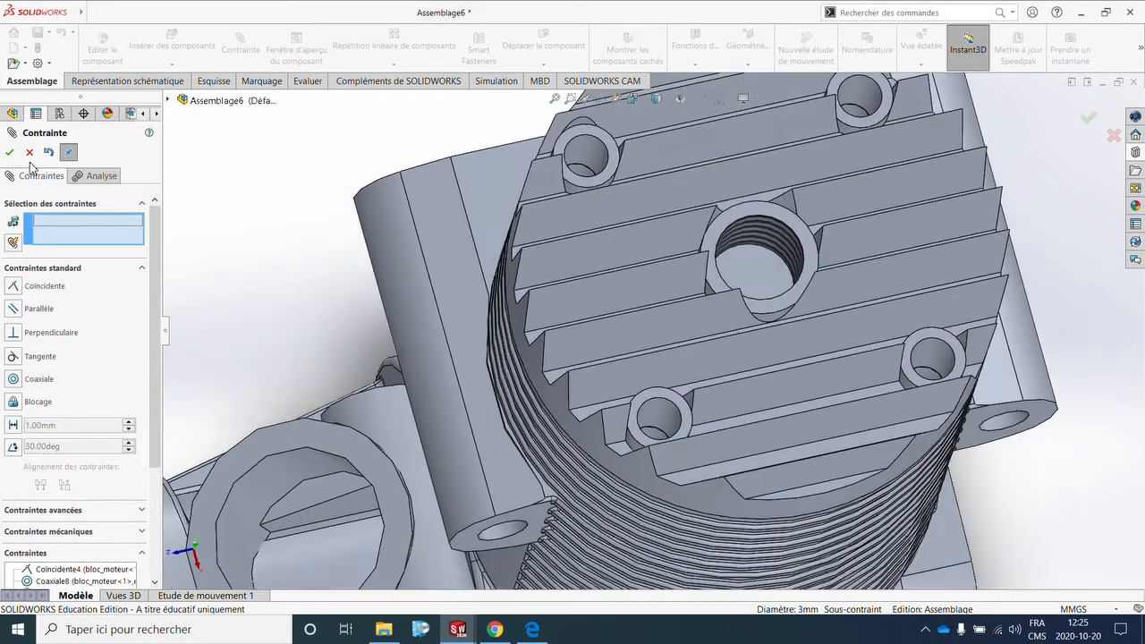
pyautogui.click(29, 151)
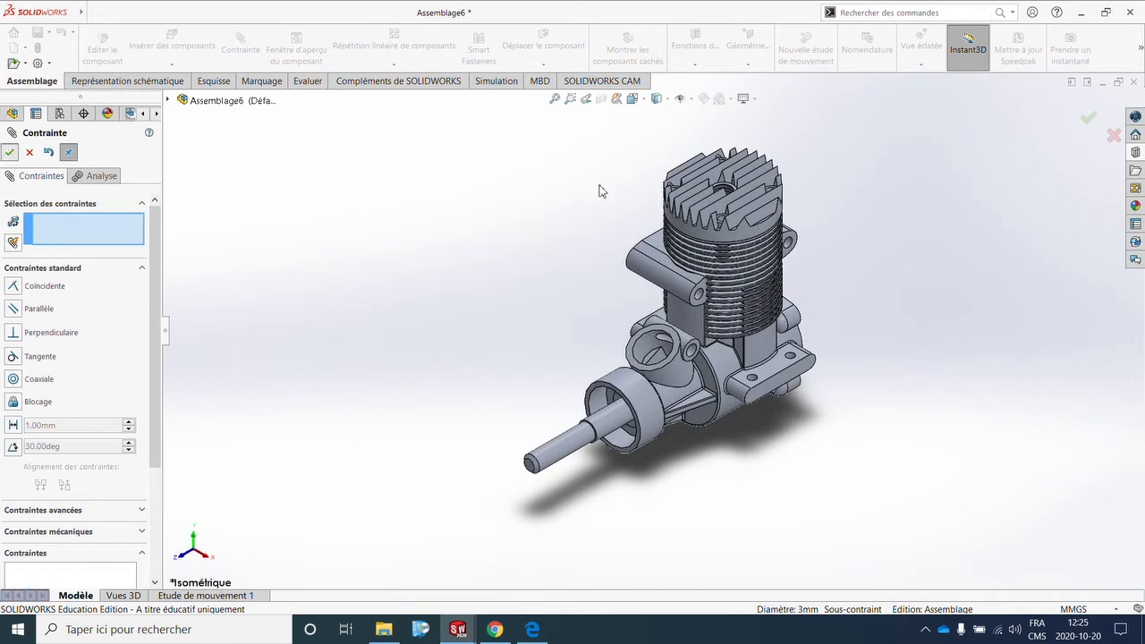
pyautogui.scroll(-3, 763, 184)
pyautogui.scroll(2, 806, 324)
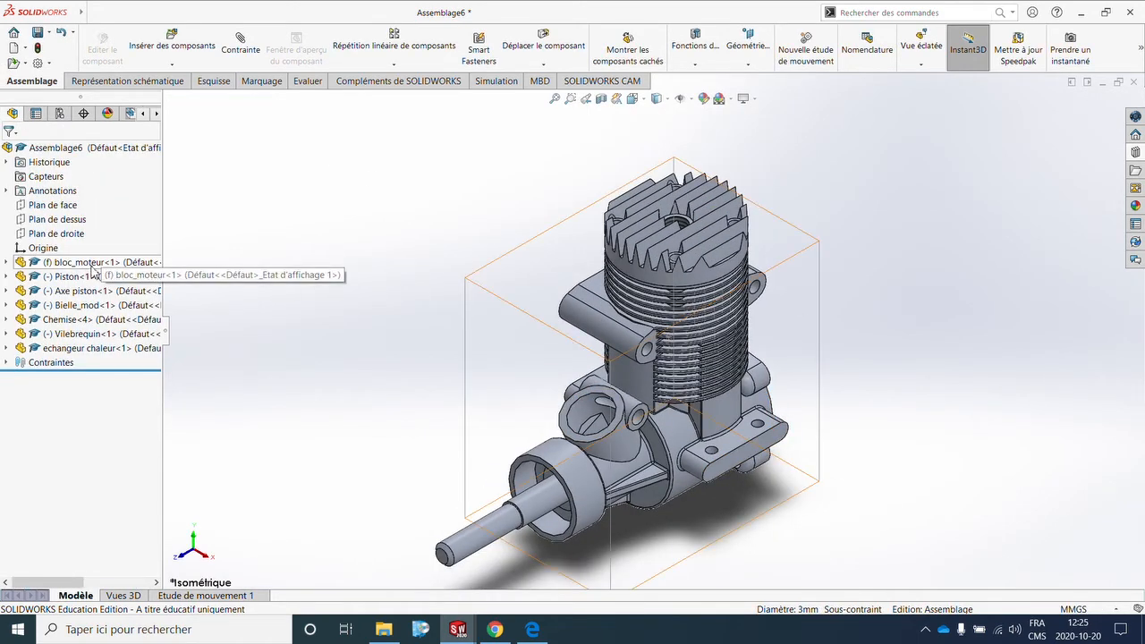
pyautogui.scroll(1, 480, 432)
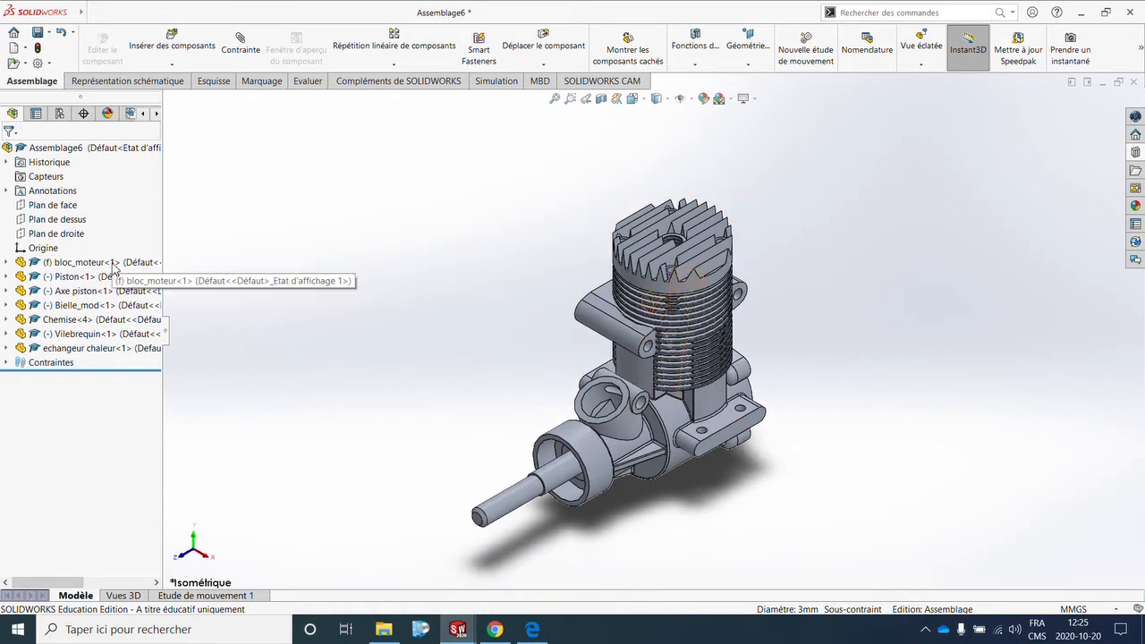